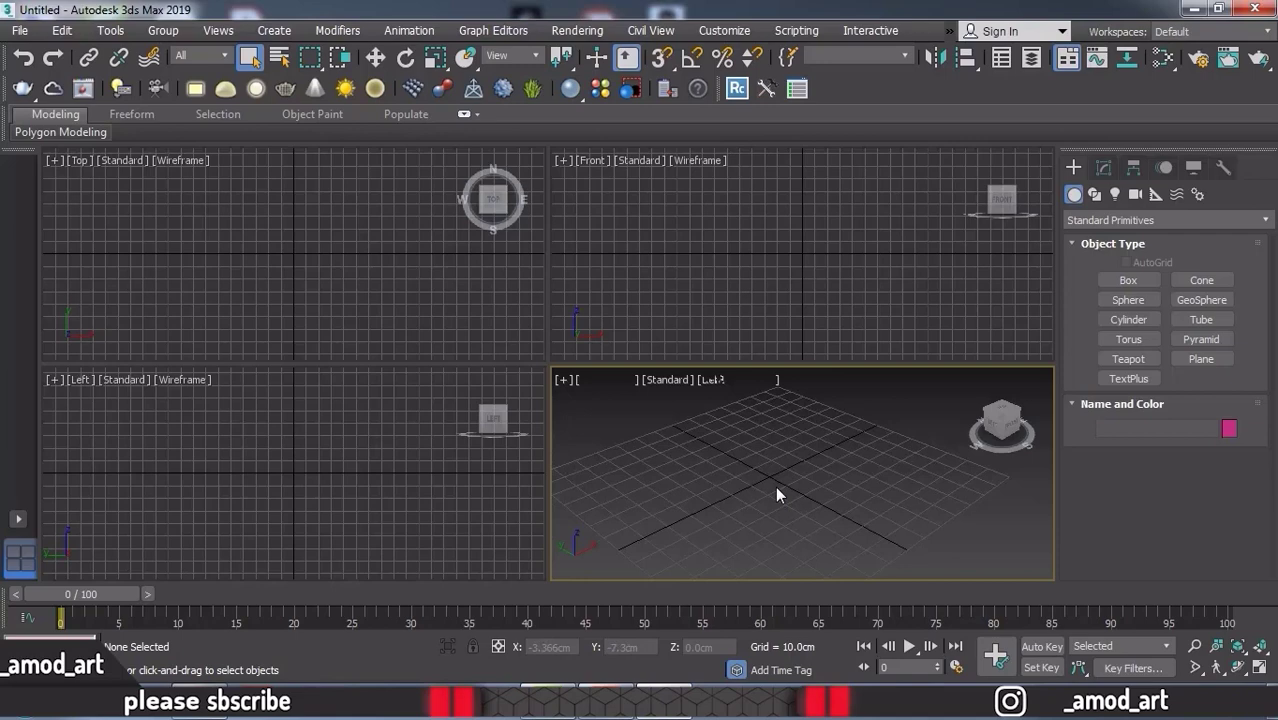
Step: Maximize the perspective viewport and frame the ground grid
{"action": "key", "text": "alt+w"}
{"action": "middle_click_drag", "start_coordinate": [723, 463], "coordinate": [821, 433]}
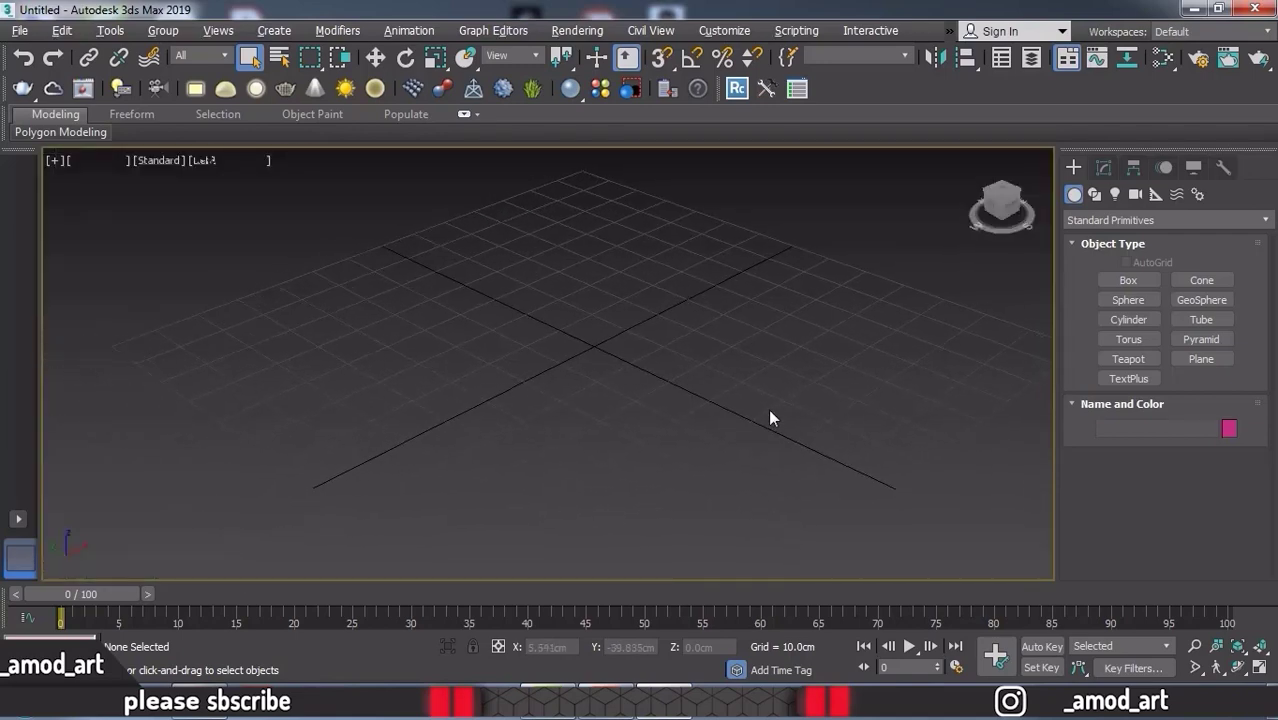
{"action": "scroll", "coordinate": [770, 411], "scroll_direction": "down", "scroll_amount": 1}
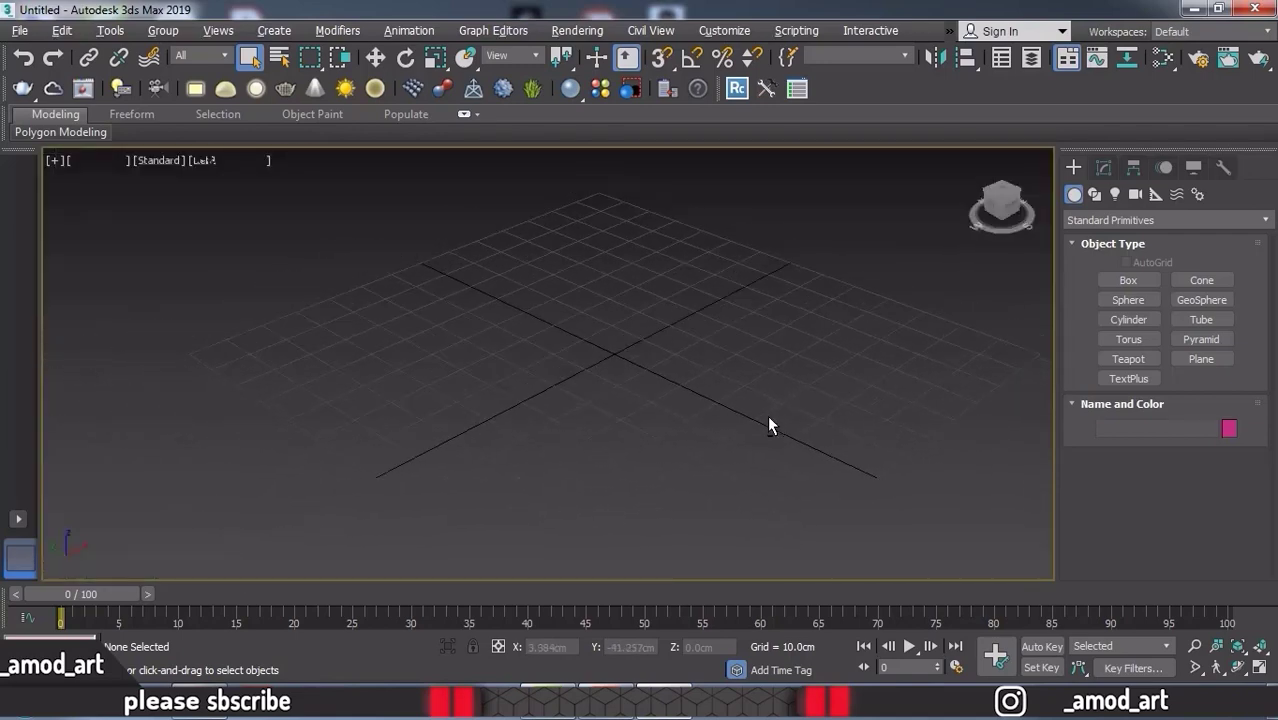
Step: Run the aa_stonePlacementTools_1x0 script from the Desktop and move its window clear of the grid centre
{"action": "left_click", "coordinate": [780, 33]}
{"action": "left_click", "coordinate": [812, 266]}
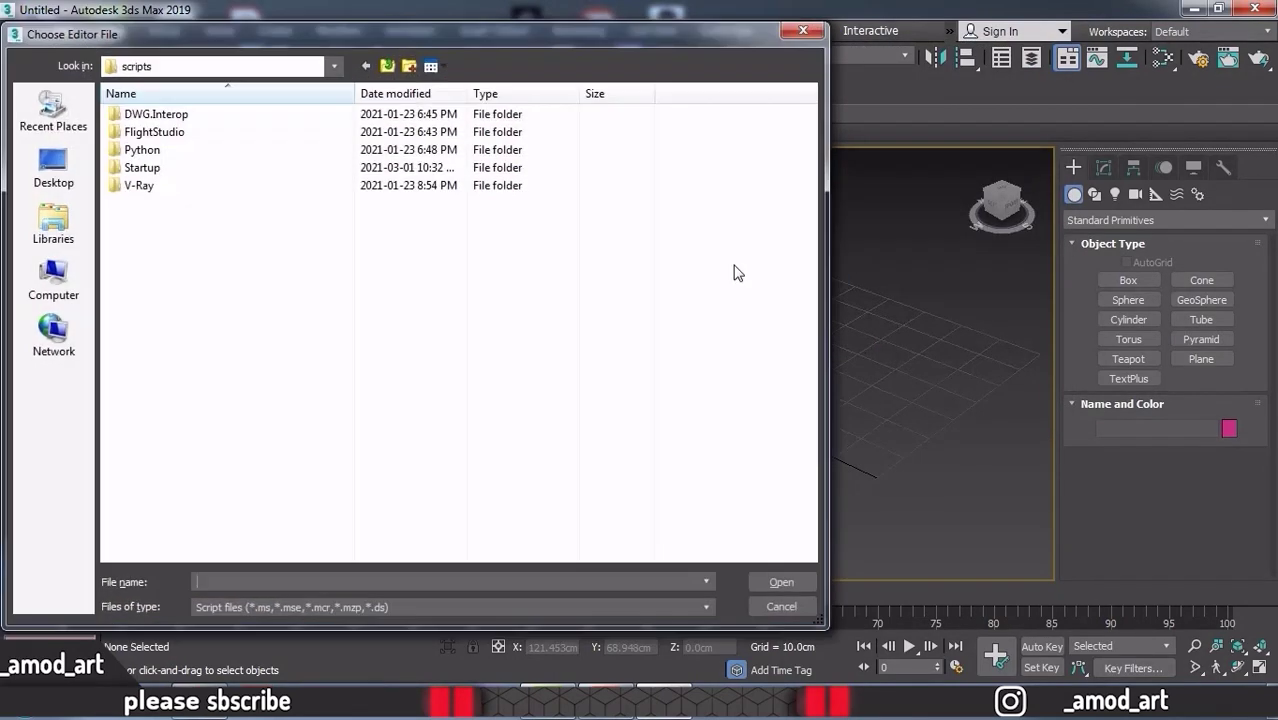
{"action": "left_click", "coordinate": [60, 178]}
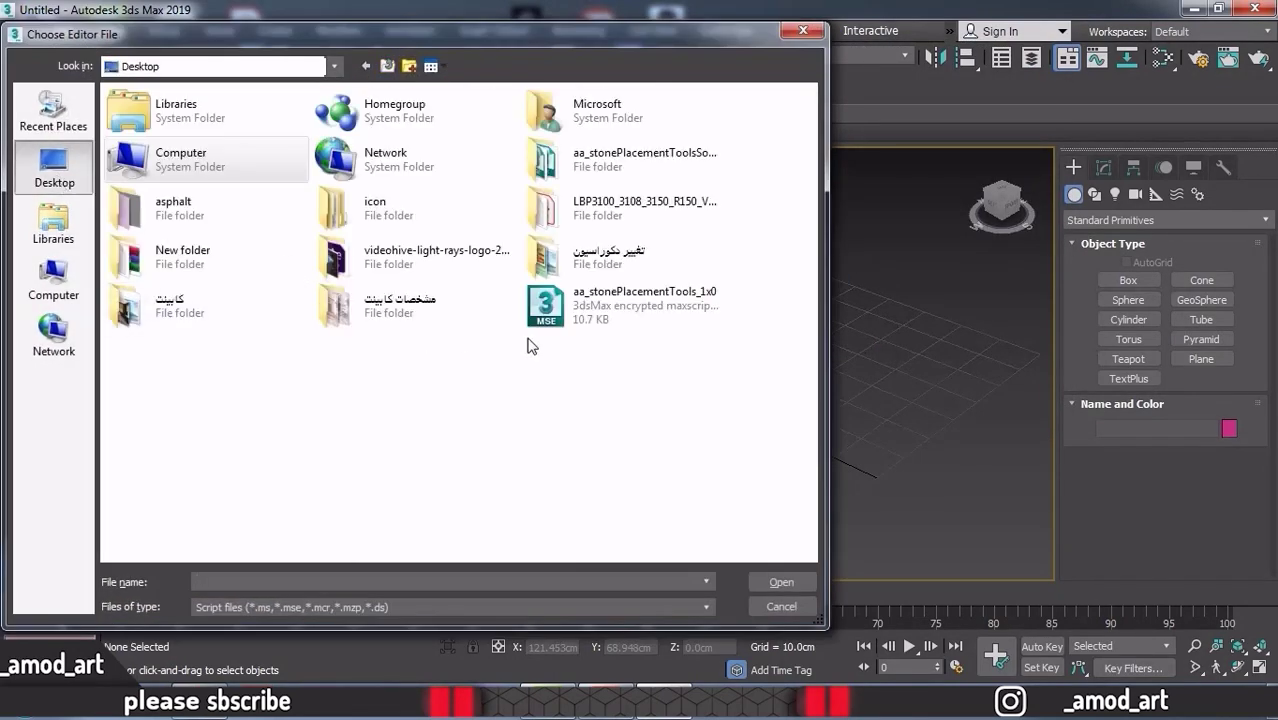
{"action": "left_click", "coordinate": [630, 316]}
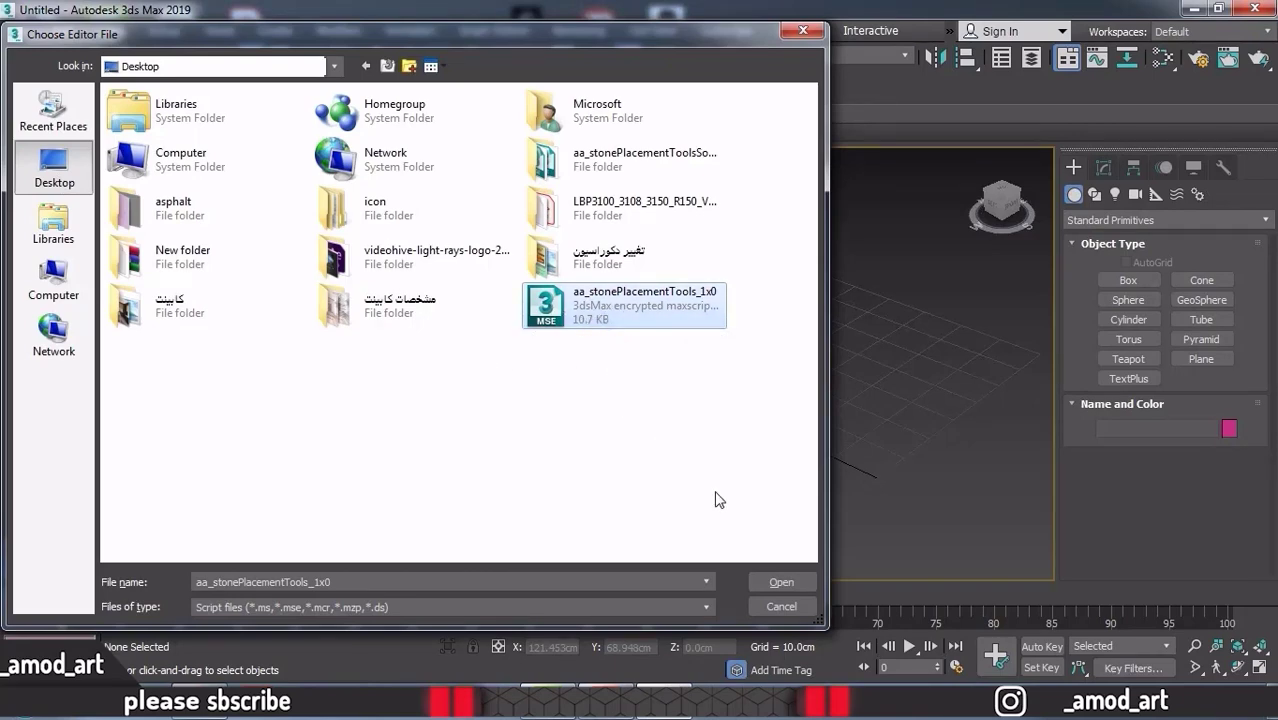
{"action": "left_click", "coordinate": [777, 581]}
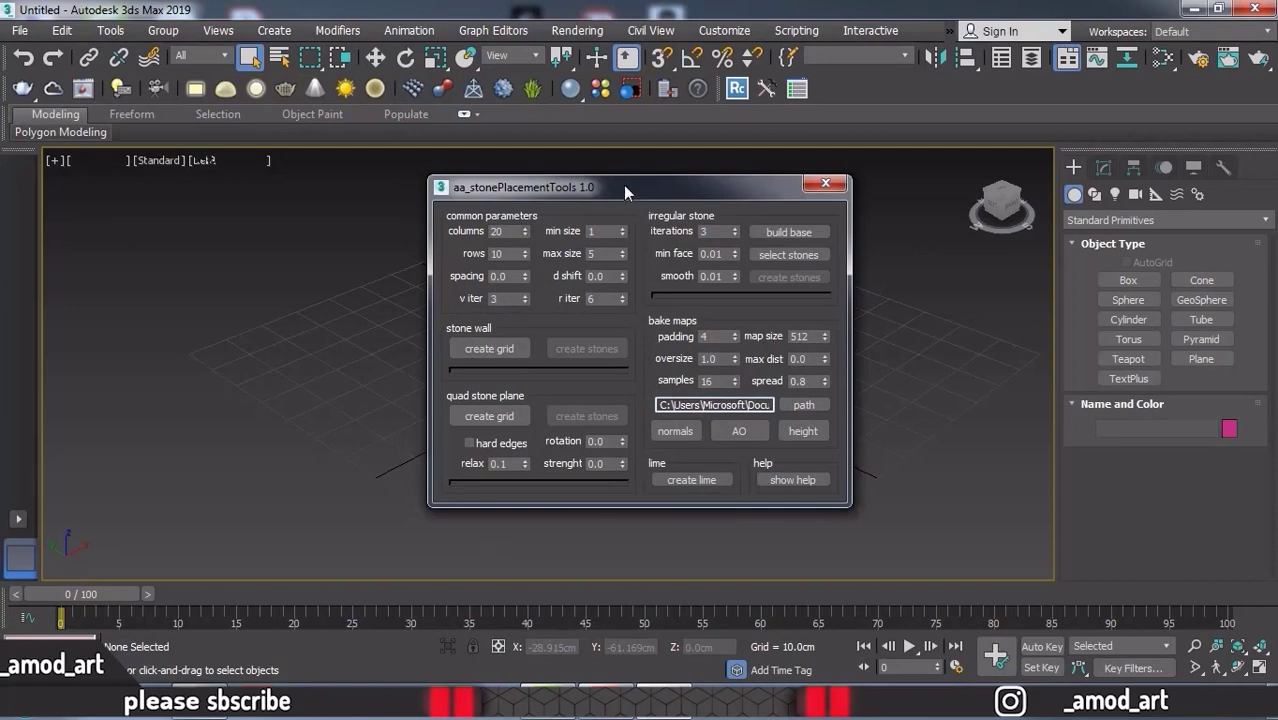
{"action": "left_click_drag", "start_coordinate": [623, 185], "coordinate": [270, 148]}
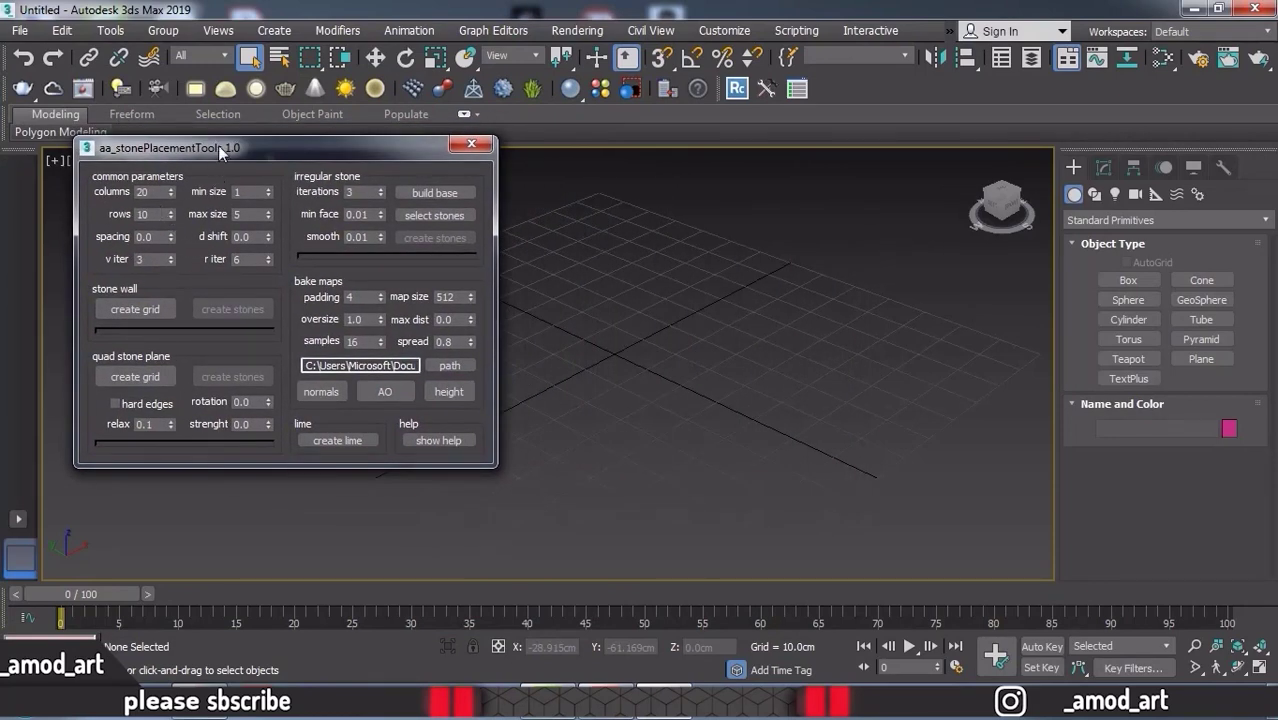
{"action": "left_click_drag", "start_coordinate": [222, 150], "coordinate": [257, 194]}
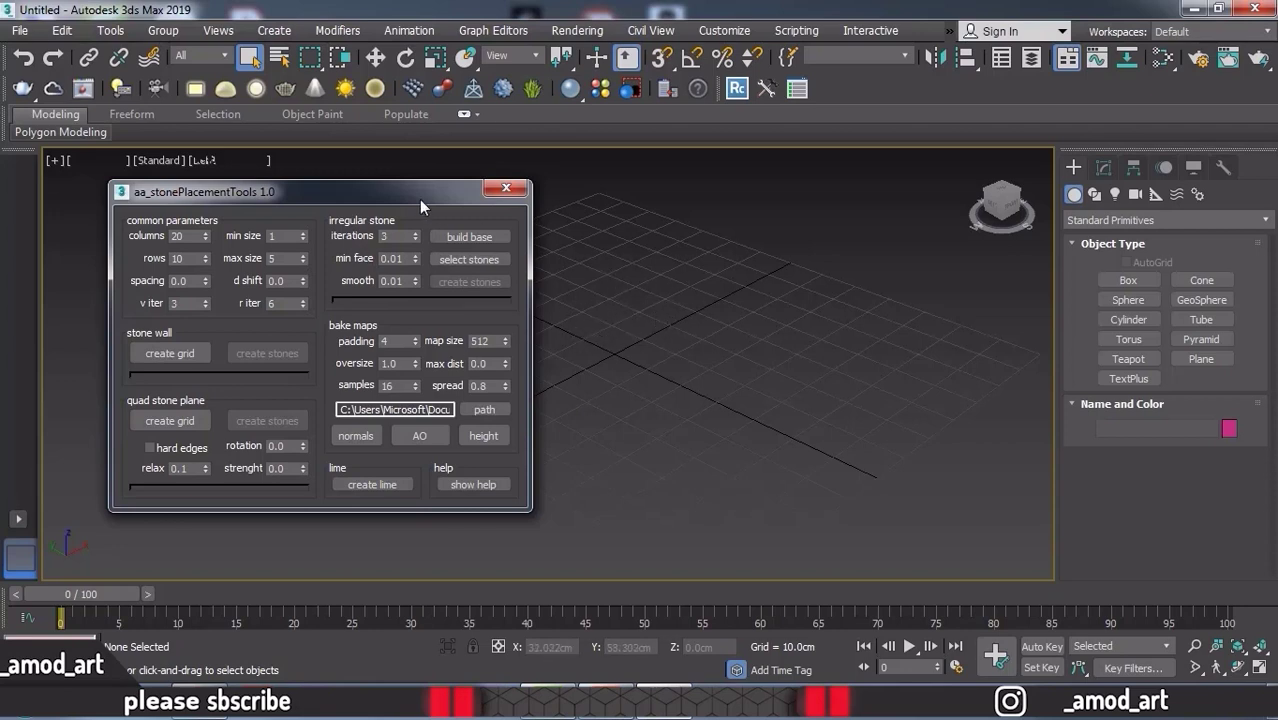
{"action": "mouse_move", "coordinate": [420, 206]}
{"action": "left_mouse_down"}
{"action": "mouse_move", "coordinate": [381, 210]}
{"action": "mouse_move", "coordinate": [428, 215]}
{"action": "left_mouse_up"}
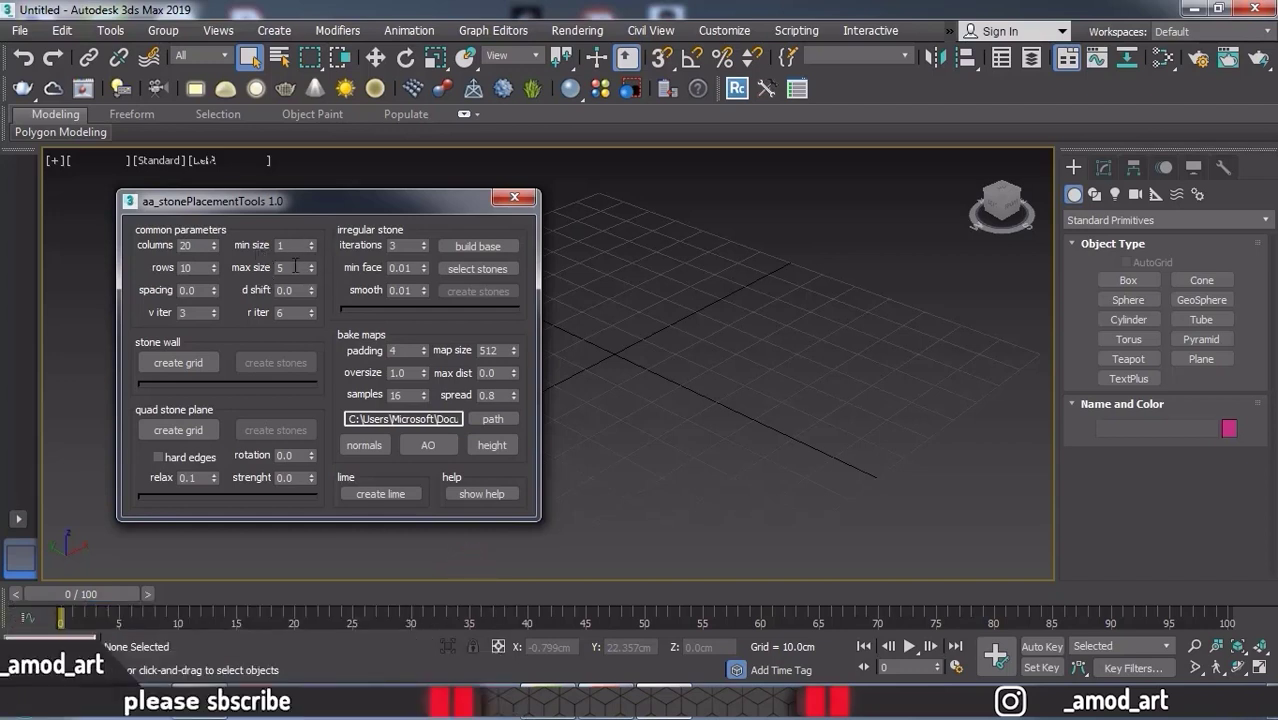
Step: Set the columns to 15 and create a stone wall grid
{"action": "left_click", "coordinate": [213, 287]}
{"action": "left_click_drag", "start_coordinate": [200, 246], "coordinate": [153, 250]}
{"action": "left_click", "coordinate": [176, 365]}
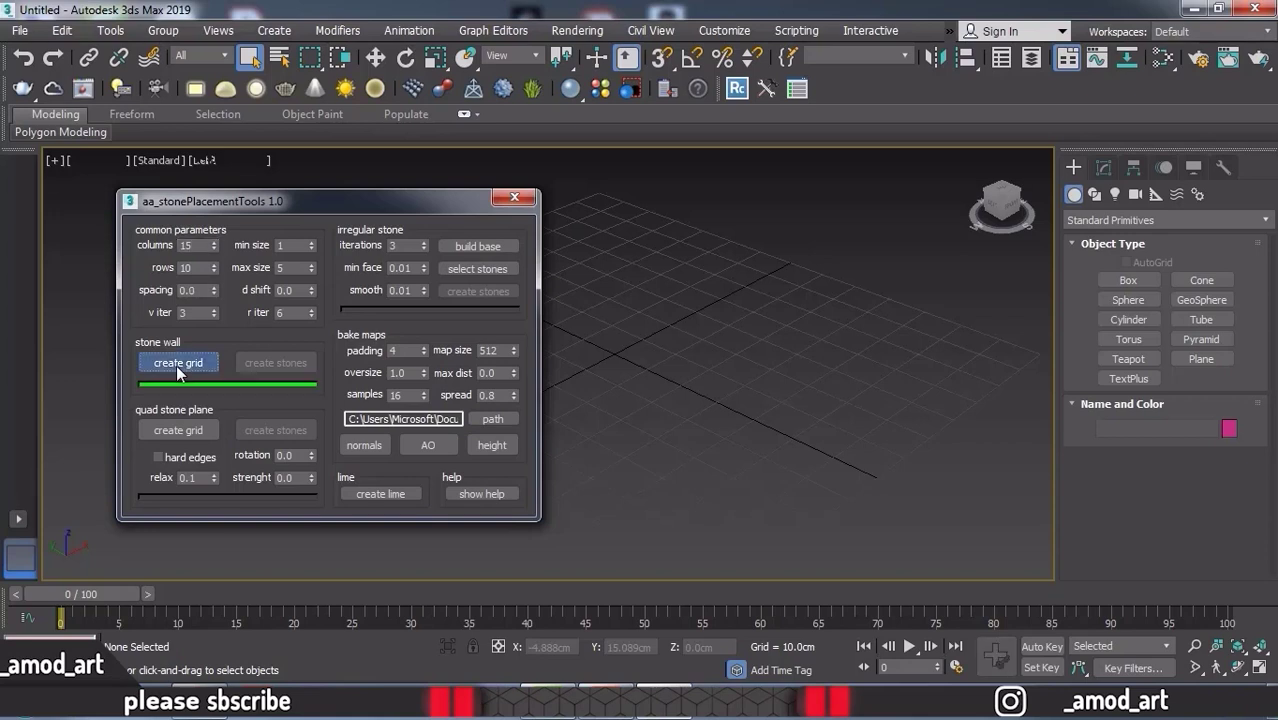
{"action": "middle_click_drag", "start_coordinate": [697, 397], "coordinate": [754, 373], "text": "alt"}
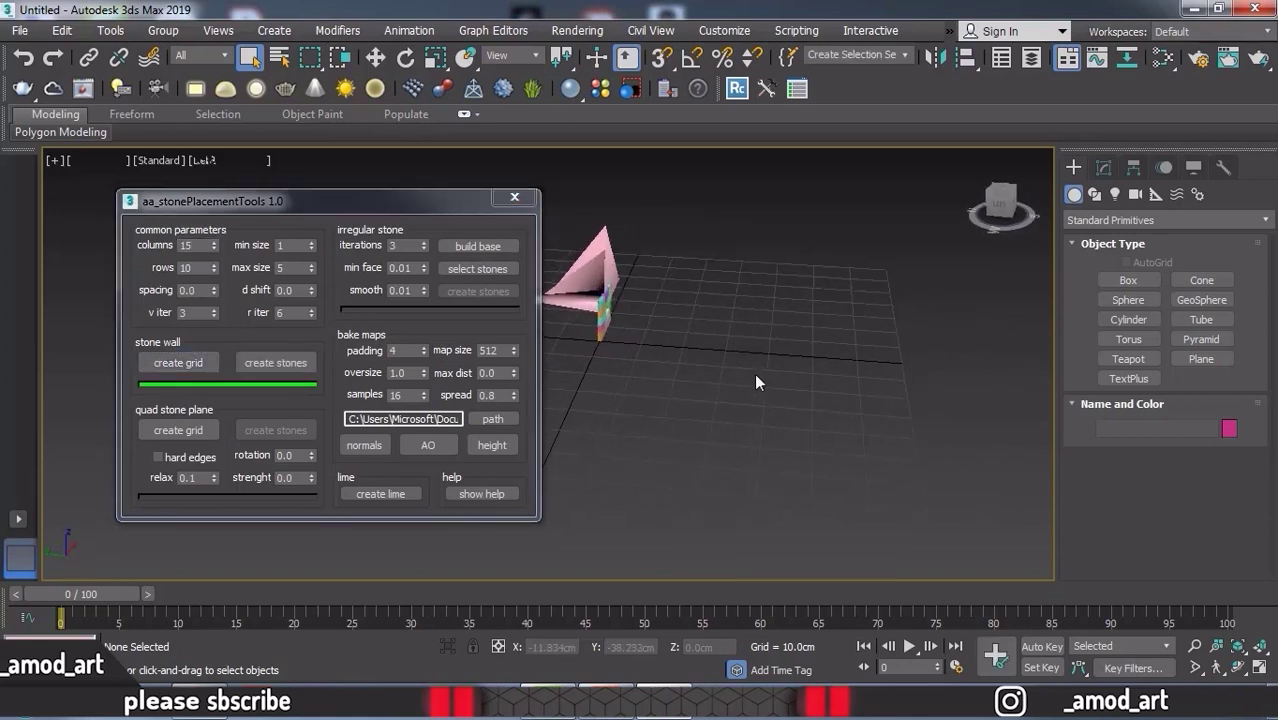
Step: Set the rows to 5 and recreate the stone wall grid
{"action": "double_click", "coordinate": [200, 267]}
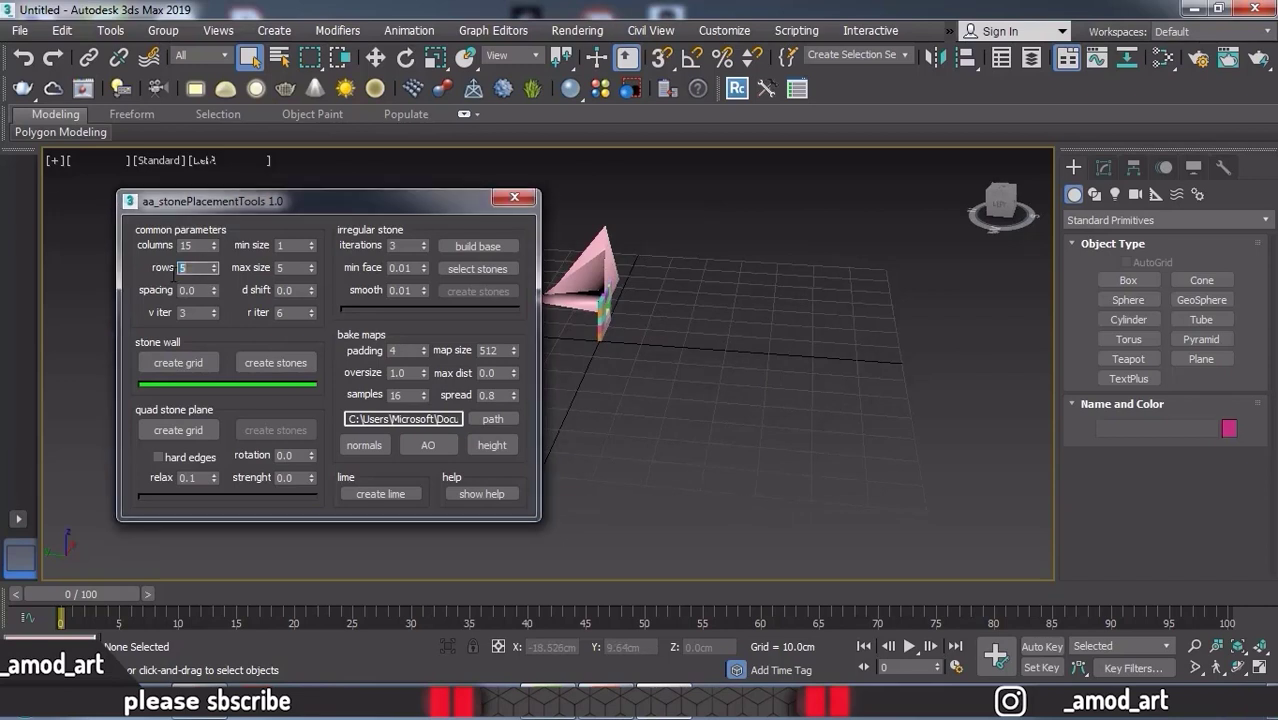
{"action": "left_click", "coordinate": [190, 367]}
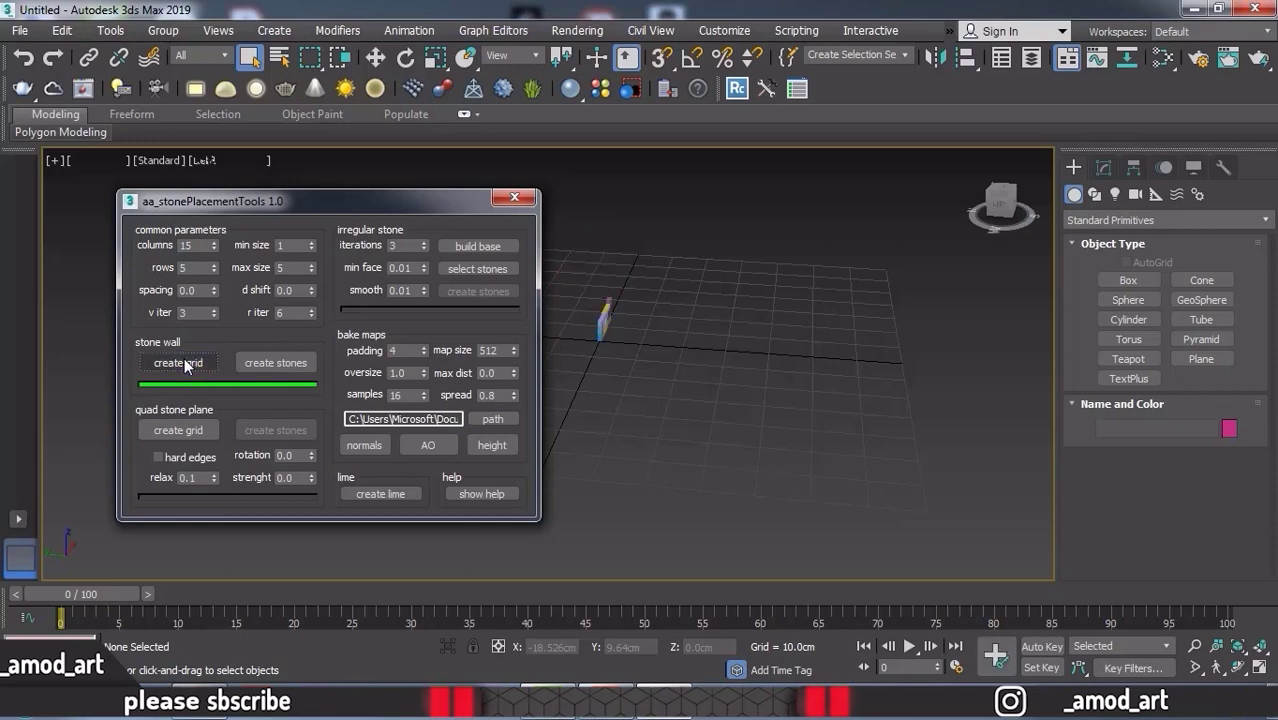
{"action": "middle_click_drag", "start_coordinate": [580, 412], "coordinate": [635, 356], "text": "alt"}
{"action": "scroll", "coordinate": [636, 344], "scroll_direction": "up", "scroll_amount": 5}
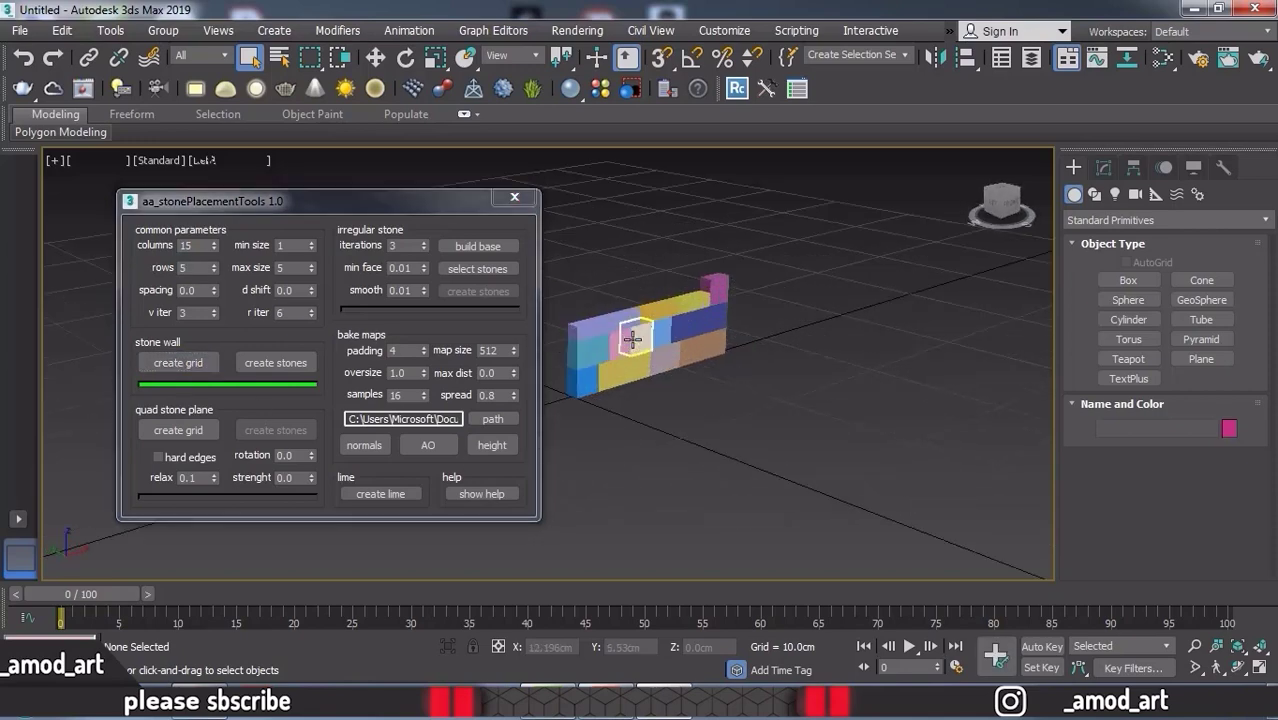
{"action": "scroll", "coordinate": [640, 343], "scroll_direction": "up", "scroll_amount": 6}
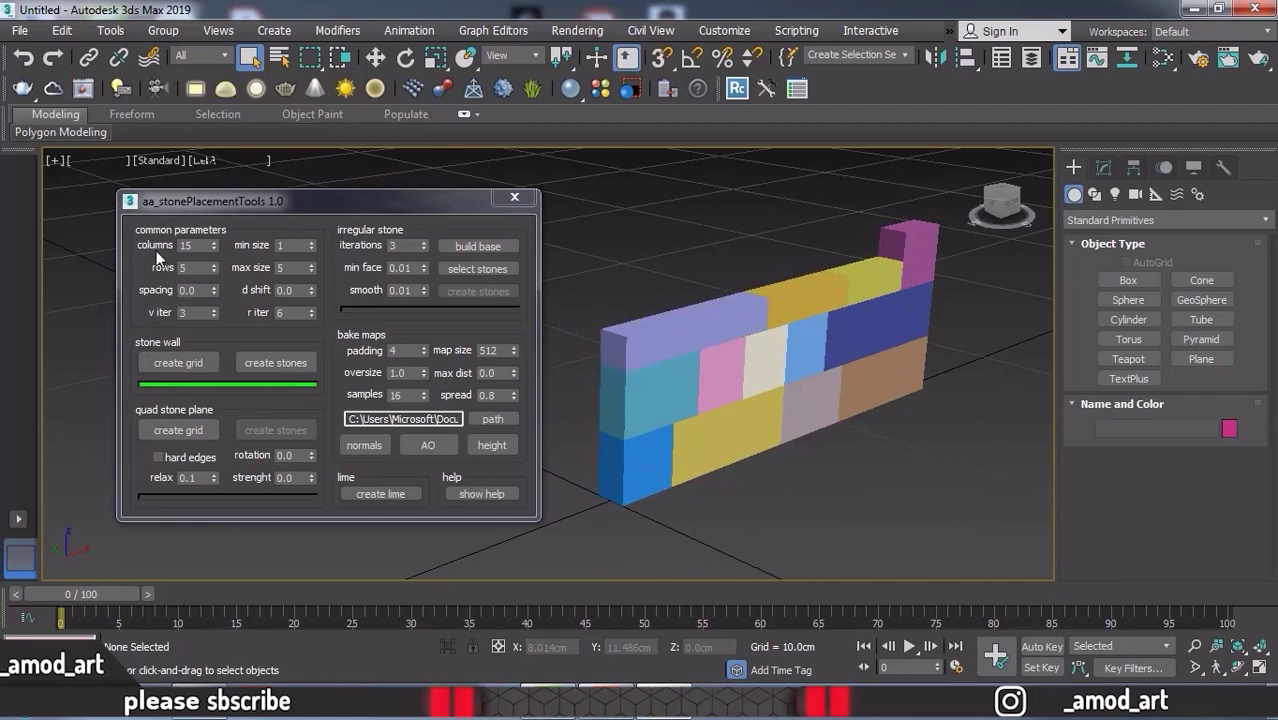
Step: Set the rows to 10 and the columns to 20, and recreate the stone wall grid
{"action": "double_click", "coordinate": [199, 246]}
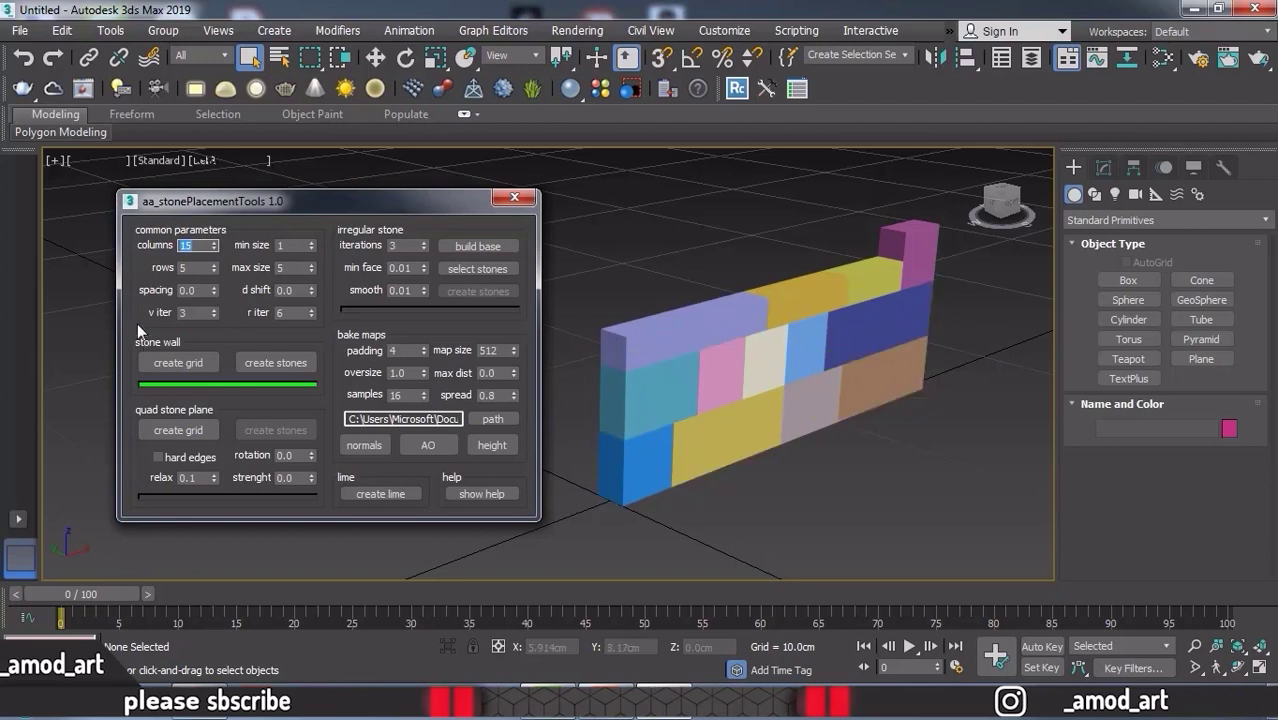
{"action": "double_click", "coordinate": [197, 268]}
{"action": "type", "text": "10"}
{"action": "double_click", "coordinate": [200, 245]}
{"action": "left_click", "coordinate": [181, 365]}
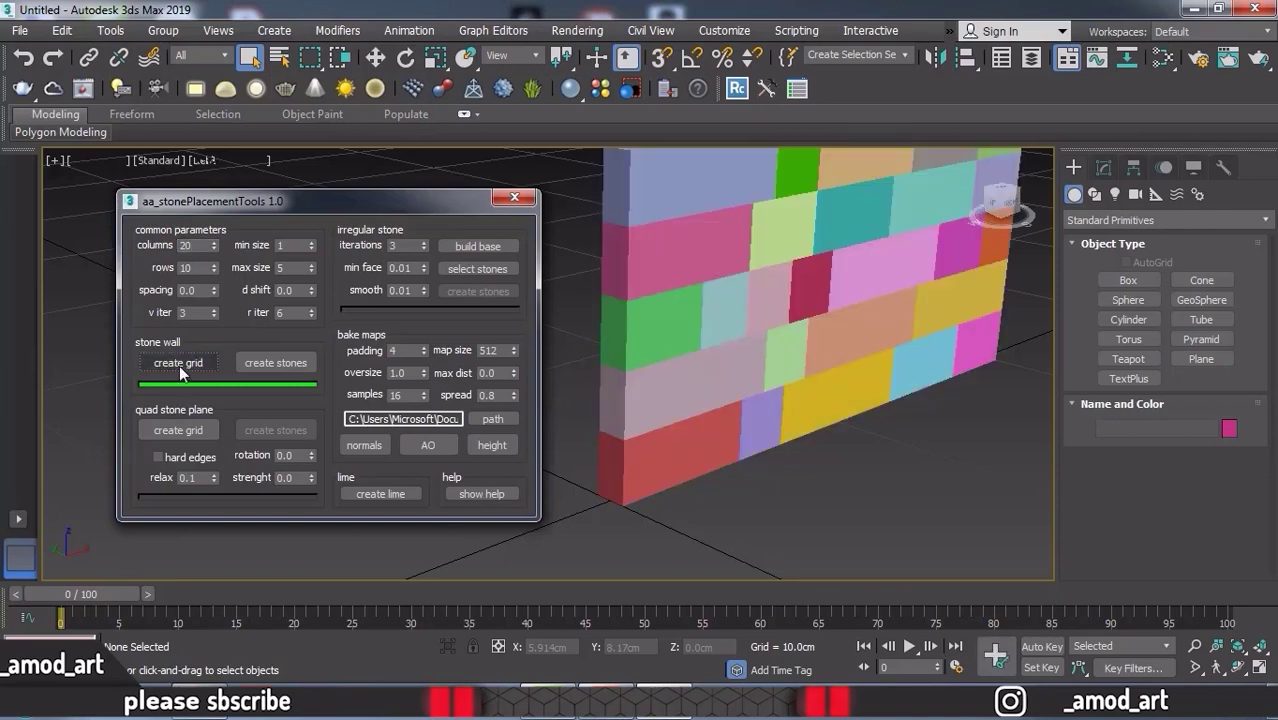
{"action": "scroll", "coordinate": [724, 430], "scroll_direction": "down", "scroll_amount": 2}
{"action": "scroll", "coordinate": [724, 430], "scroll_direction": "down", "scroll_amount": 3}
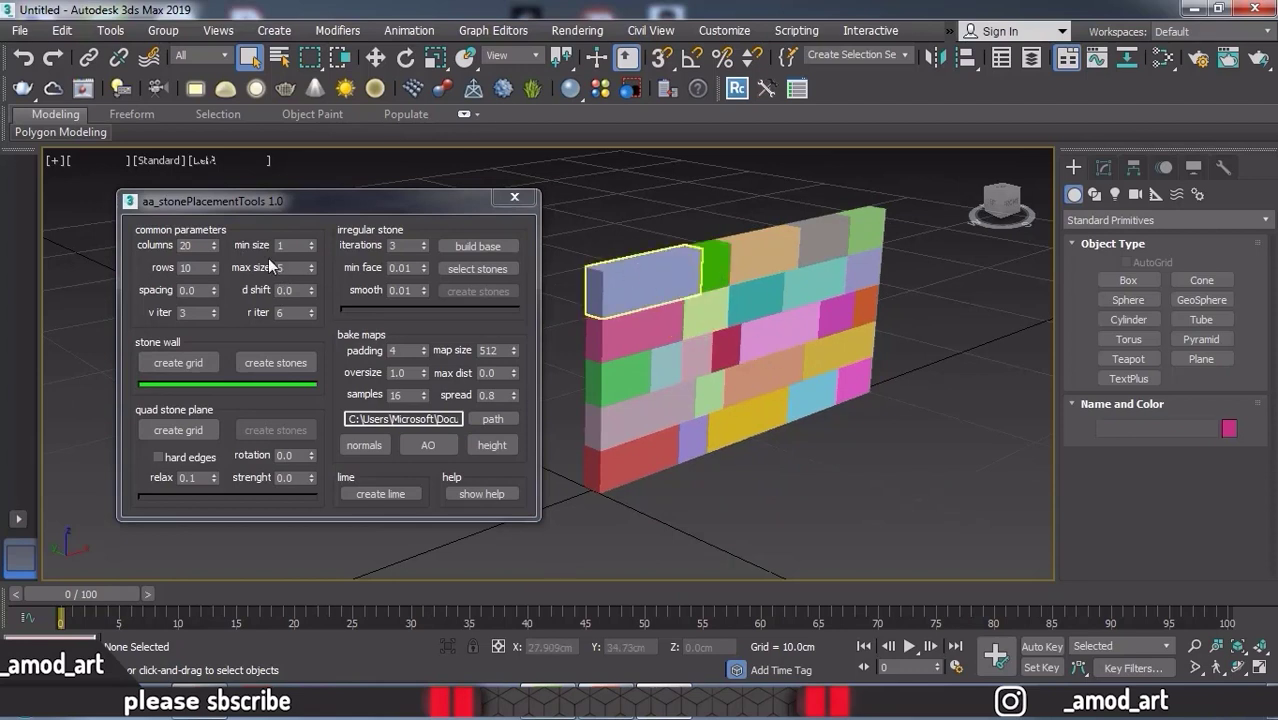
Step: Set the spacing between the stone wall blocks to 0.2
{"action": "left_click", "coordinate": [214, 288]}
{"action": "left_click", "coordinate": [214, 288]}
{"action": "middle_click_drag", "start_coordinate": [828, 412], "coordinate": [501, 297], "text": "alt"}
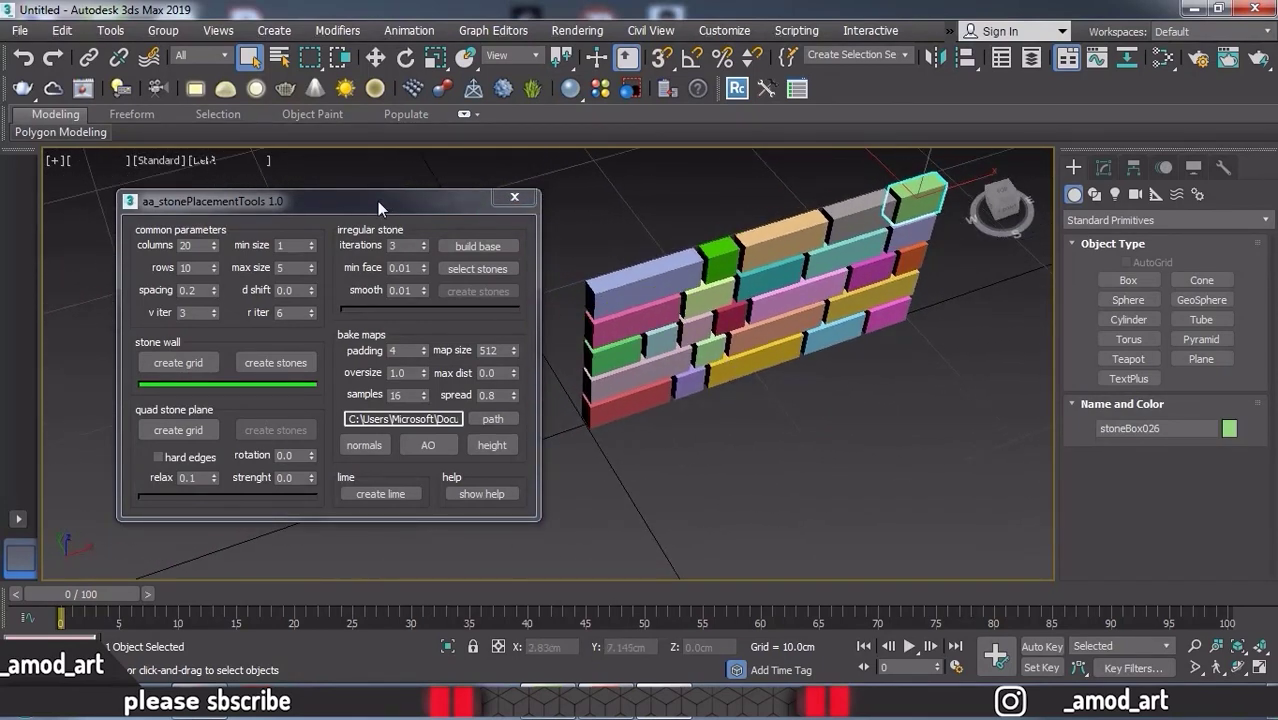
{"action": "left_click_drag", "start_coordinate": [377, 201], "coordinate": [342, 187]}
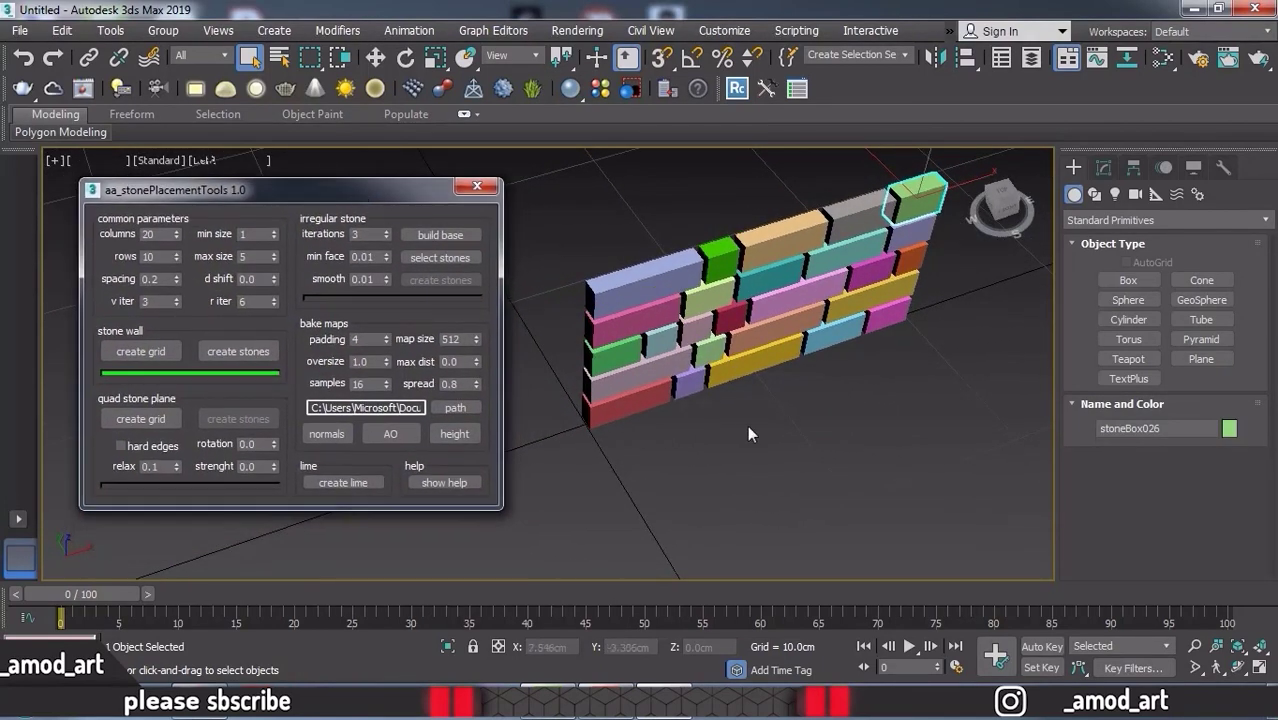
{"action": "middle_click_drag", "start_coordinate": [748, 428], "coordinate": [670, 347], "text": "alt"}
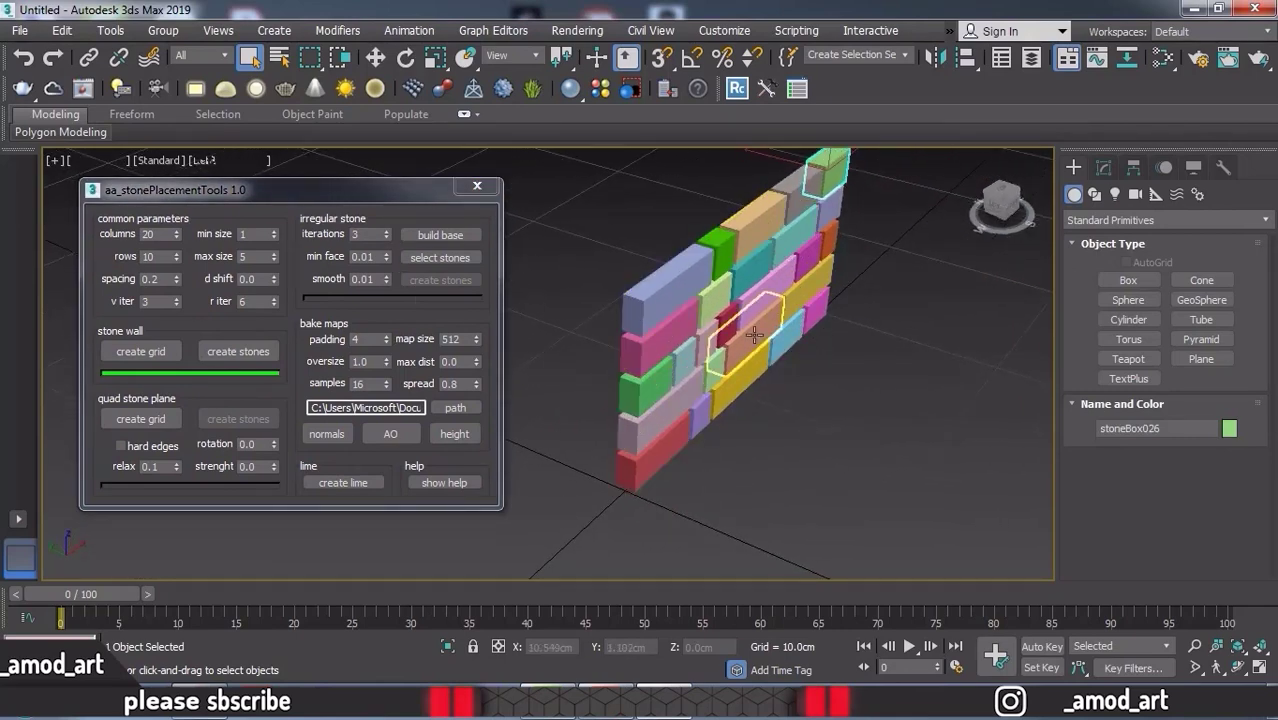
{"action": "middle_click_drag", "start_coordinate": [802, 420], "coordinate": [739, 445]}
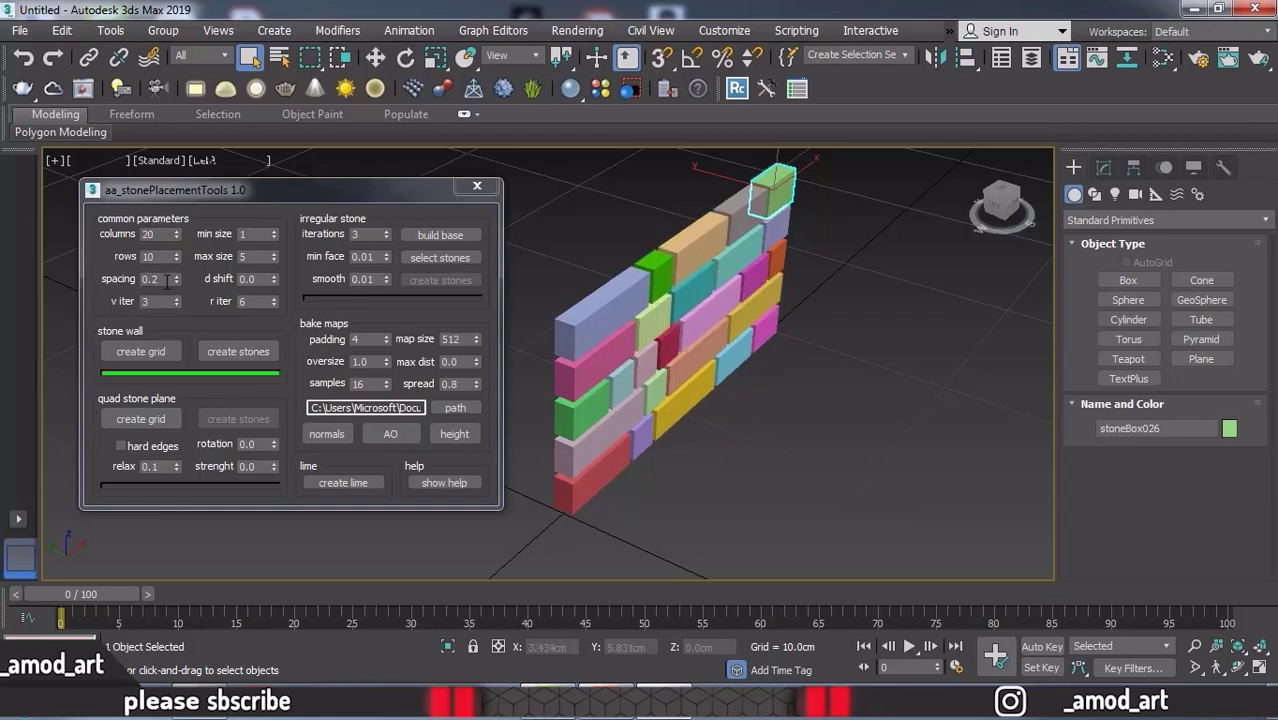
Step: Generate the detailed stones from the stone wall grid and view the wall from the front
{"action": "left_click", "coordinate": [214, 348]}
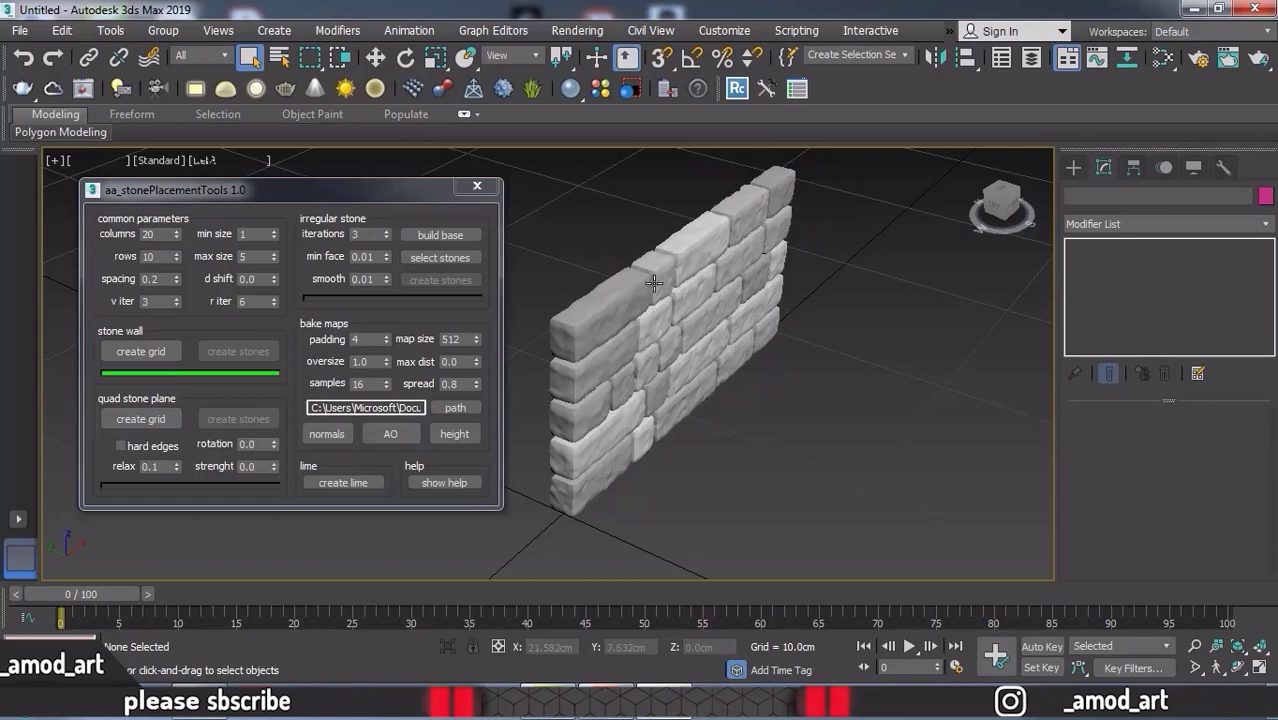
{"action": "key", "text": "f"}
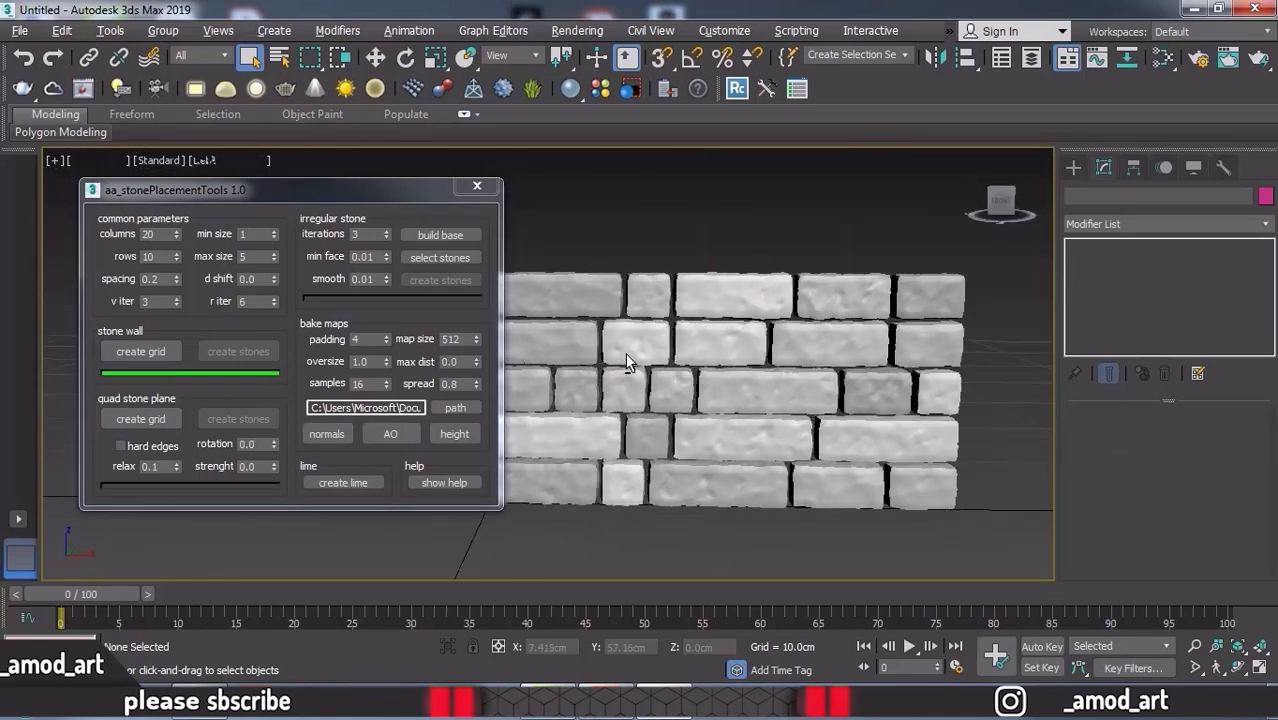
{"action": "middle_click_drag", "start_coordinate": [627, 364], "coordinate": [702, 384], "text": "alt"}
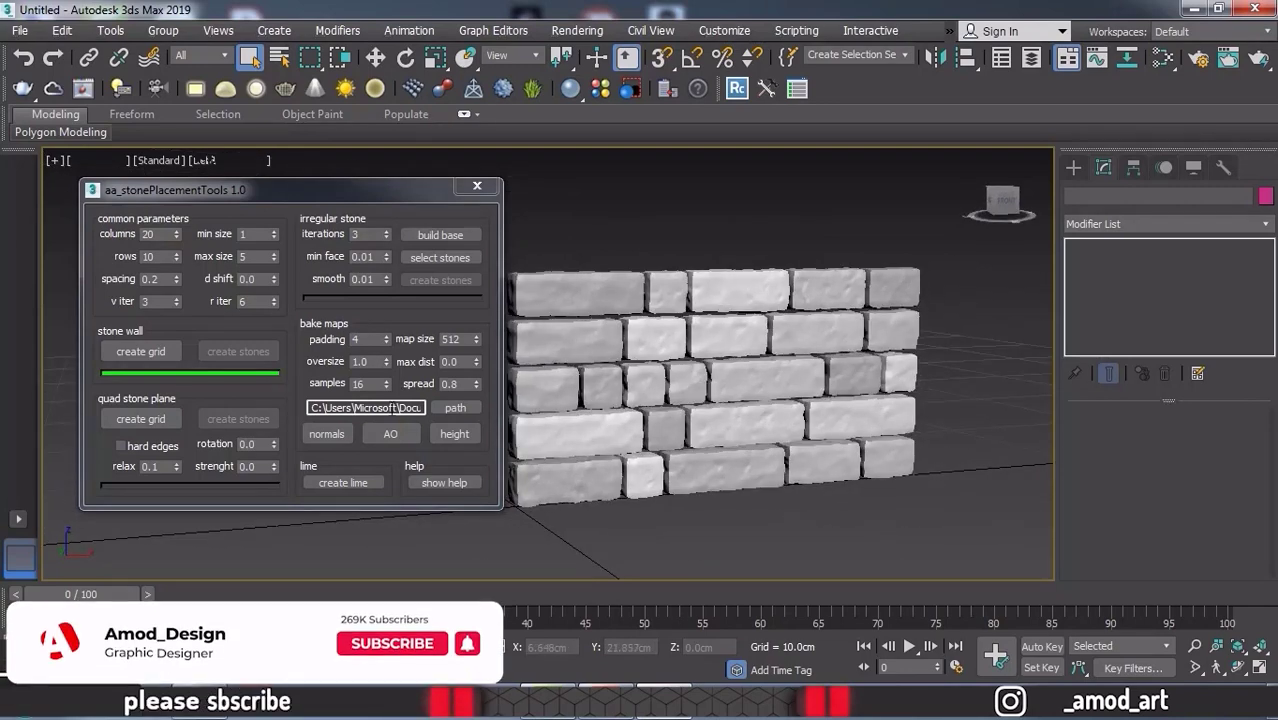
{"action": "key", "text": "f"}
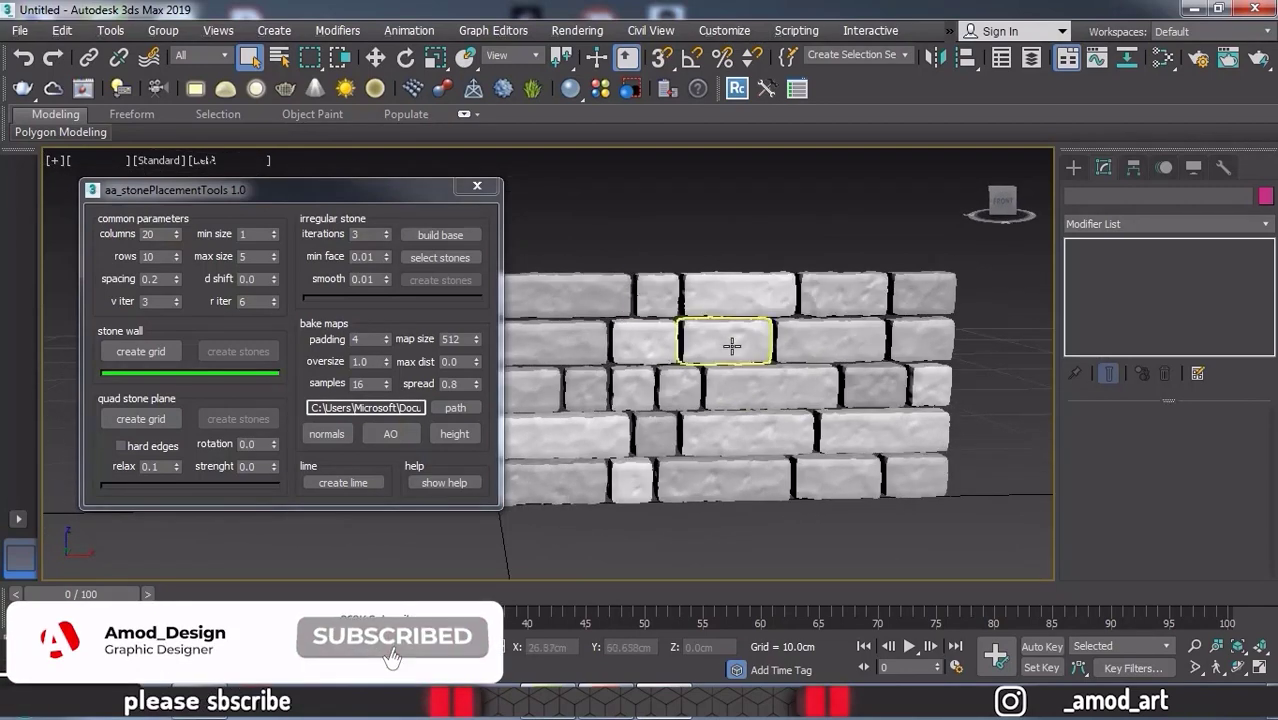
Step: Reduce the spacing between the wall stones to 0.1
{"action": "left_click", "coordinate": [176, 283]}
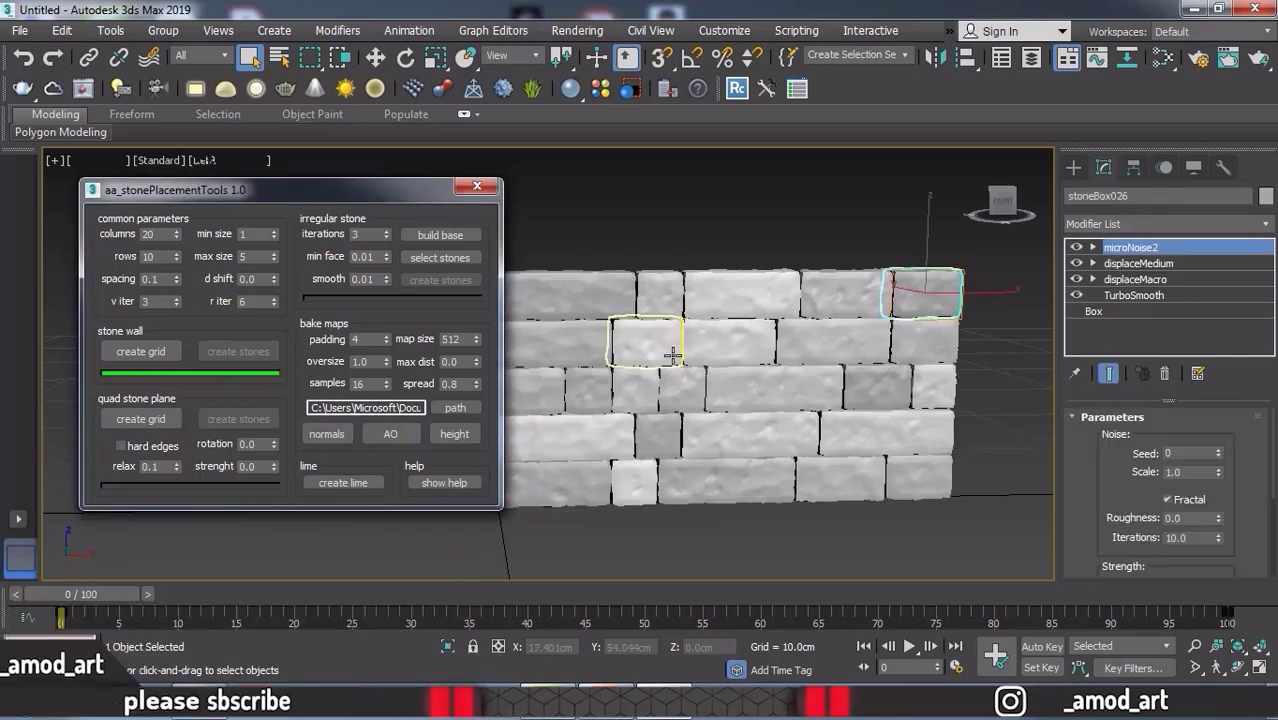
{"action": "middle_click_drag", "start_coordinate": [673, 379], "coordinate": [654, 321], "text": "alt"}
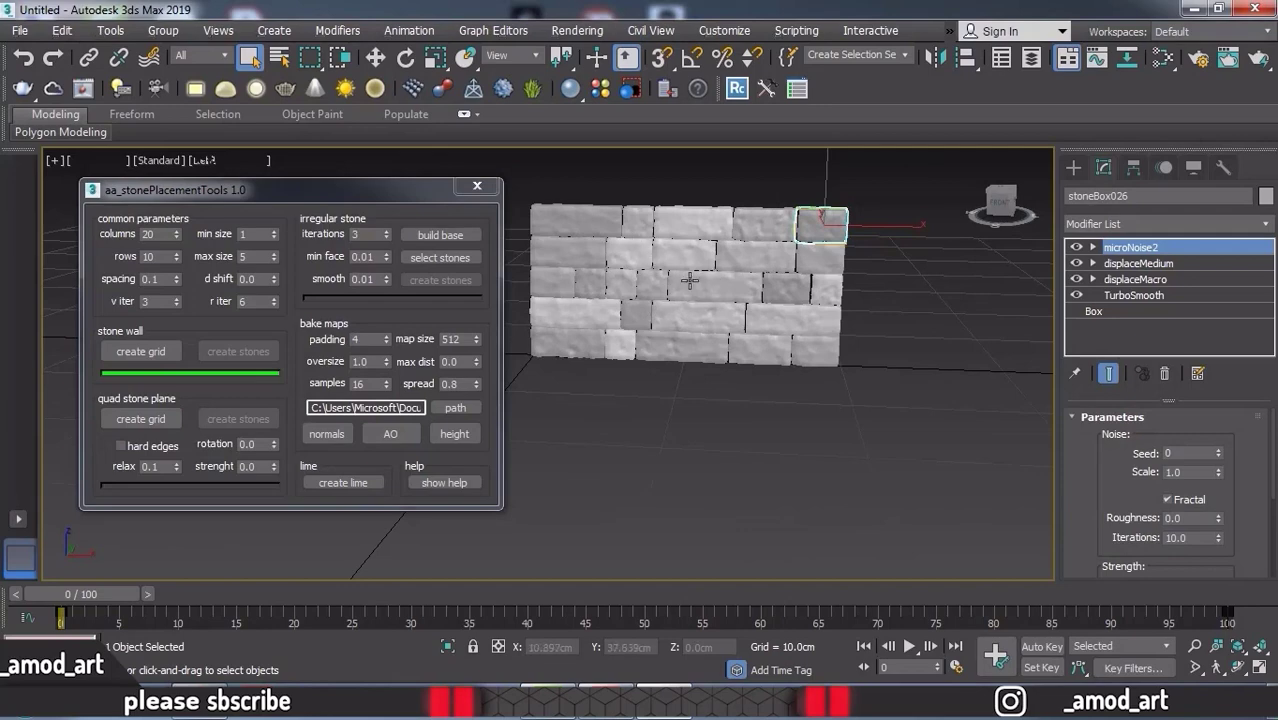
{"action": "middle_click_drag", "start_coordinate": [625, 365], "coordinate": [810, 380], "text": "alt"}
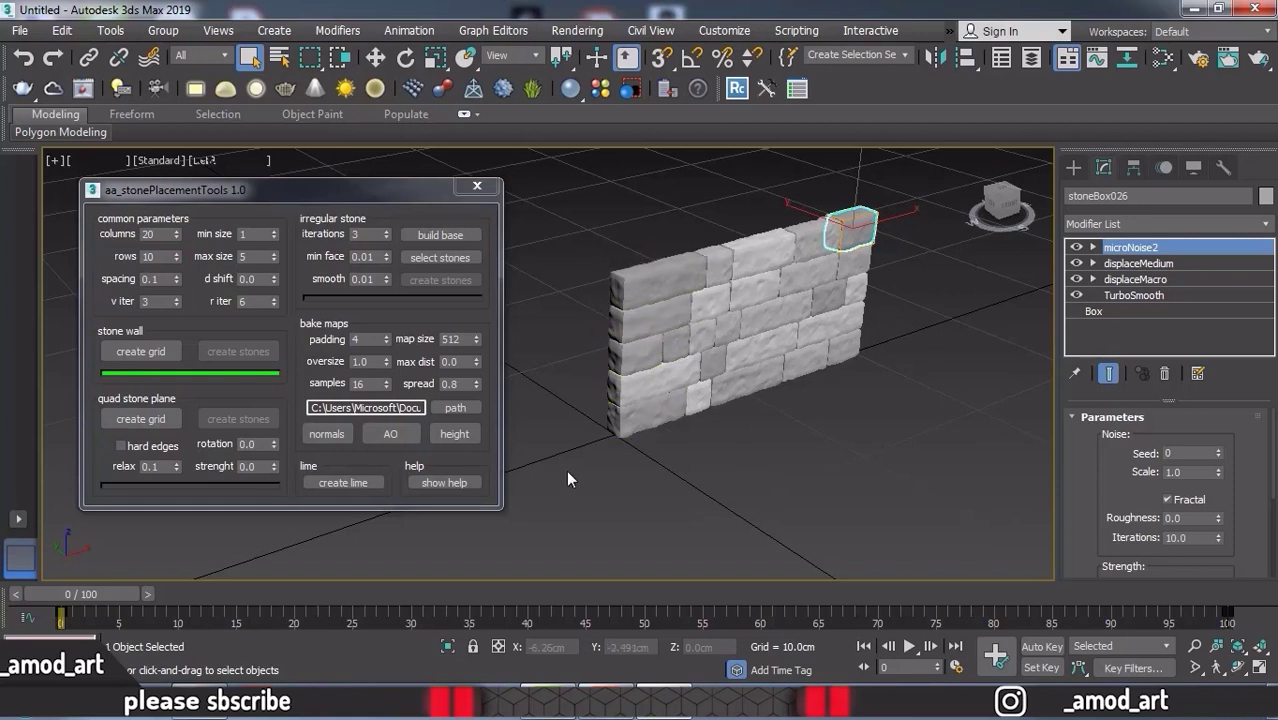
Step: Create a quad stone plane grid and generate its detailed stones
{"action": "left_click", "coordinate": [141, 419]}
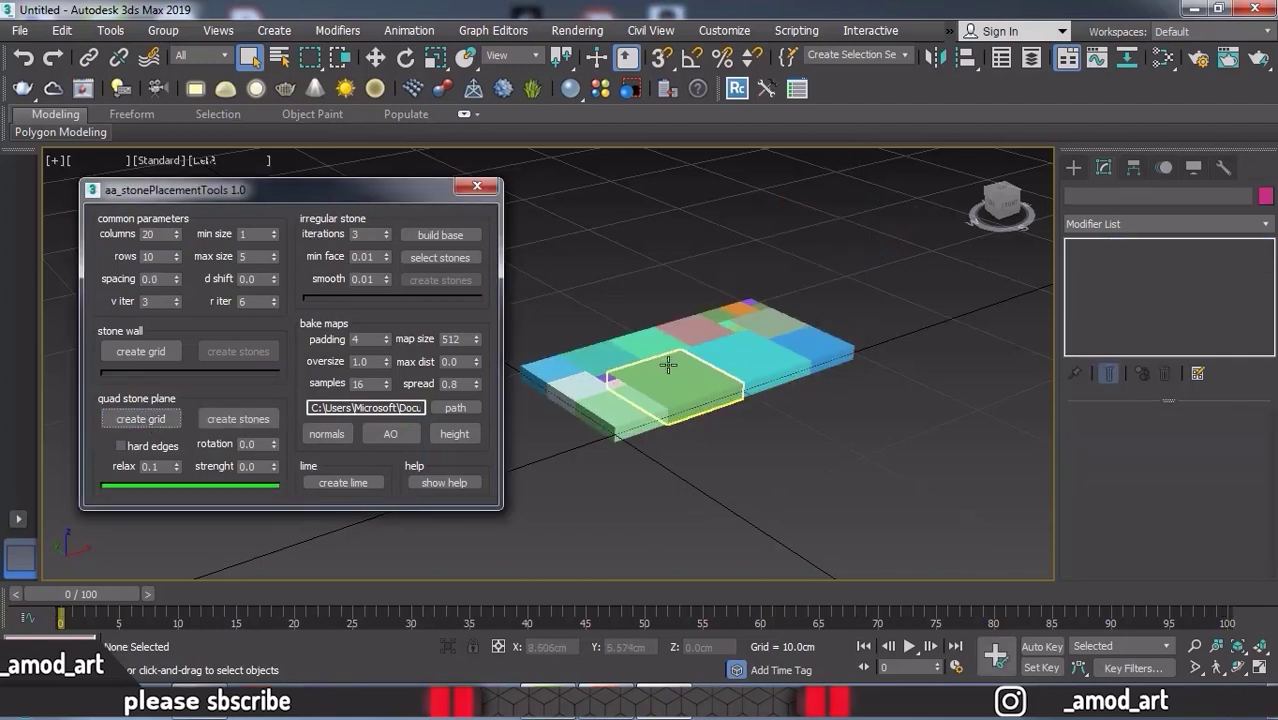
{"action": "middle_click_drag", "start_coordinate": [678, 448], "coordinate": [686, 472], "text": "alt"}
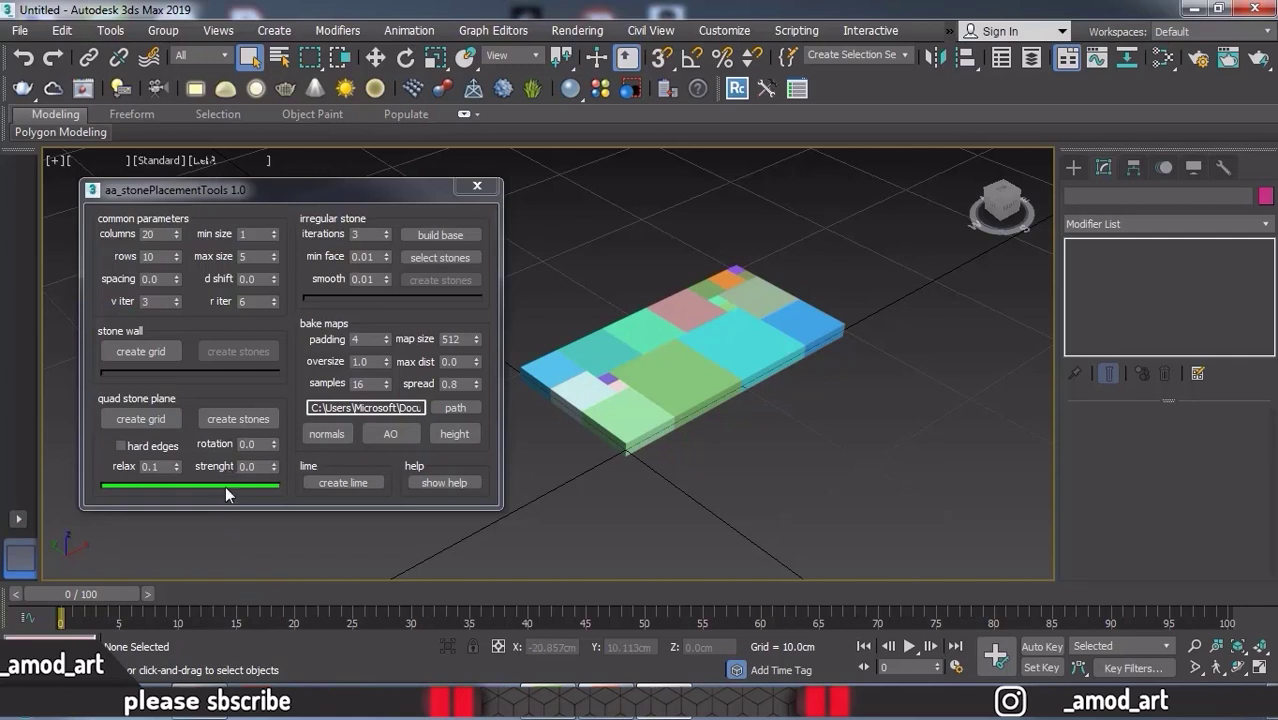
{"action": "left_click", "coordinate": [222, 420]}
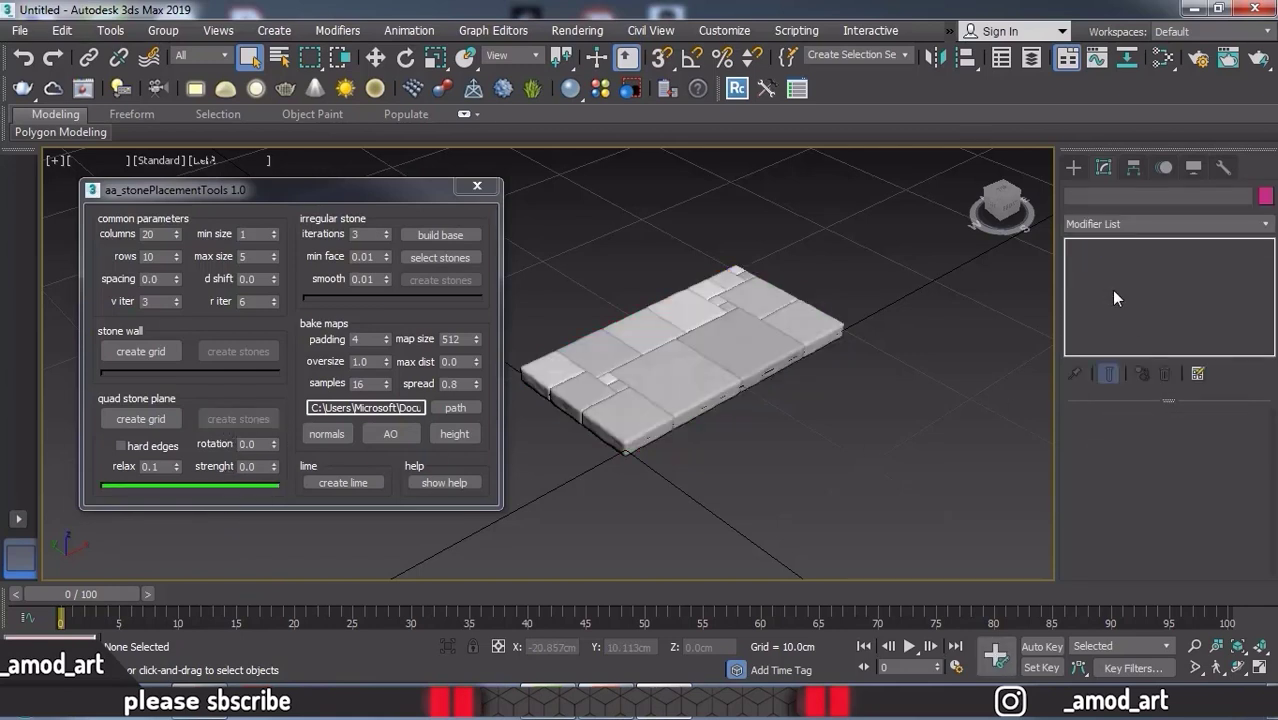
Step: Examine the surface and joints of the quad stone plane up close, keeping the script window out of the way
{"action": "middle_click_drag", "start_coordinate": [705, 402], "coordinate": [732, 420], "text": "alt"}
{"action": "scroll", "coordinate": [692, 308], "scroll_direction": "up", "scroll_amount": 5}
{"action": "scroll", "coordinate": [693, 311], "scroll_direction": "down", "scroll_amount": 4}
{"action": "scroll", "coordinate": [766, 383], "scroll_direction": "up", "scroll_amount": 2}
{"action": "scroll", "coordinate": [761, 401], "scroll_direction": "down", "scroll_amount": 3}
{"action": "scroll", "coordinate": [732, 420], "scroll_direction": "up", "scroll_amount": 3}
{"action": "scroll", "coordinate": [640, 382], "scroll_direction": "down", "scroll_amount": 1}
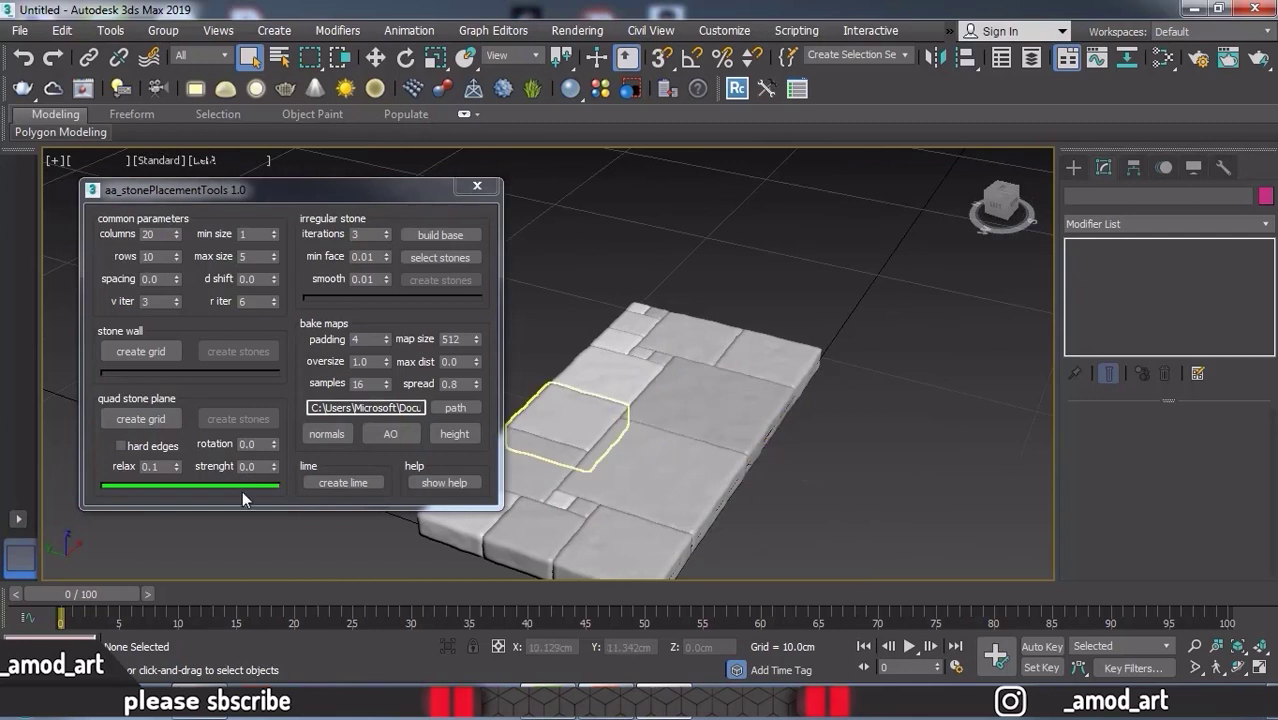
{"action": "middle_click_drag", "start_coordinate": [671, 457], "coordinate": [560, 427], "text": "alt"}
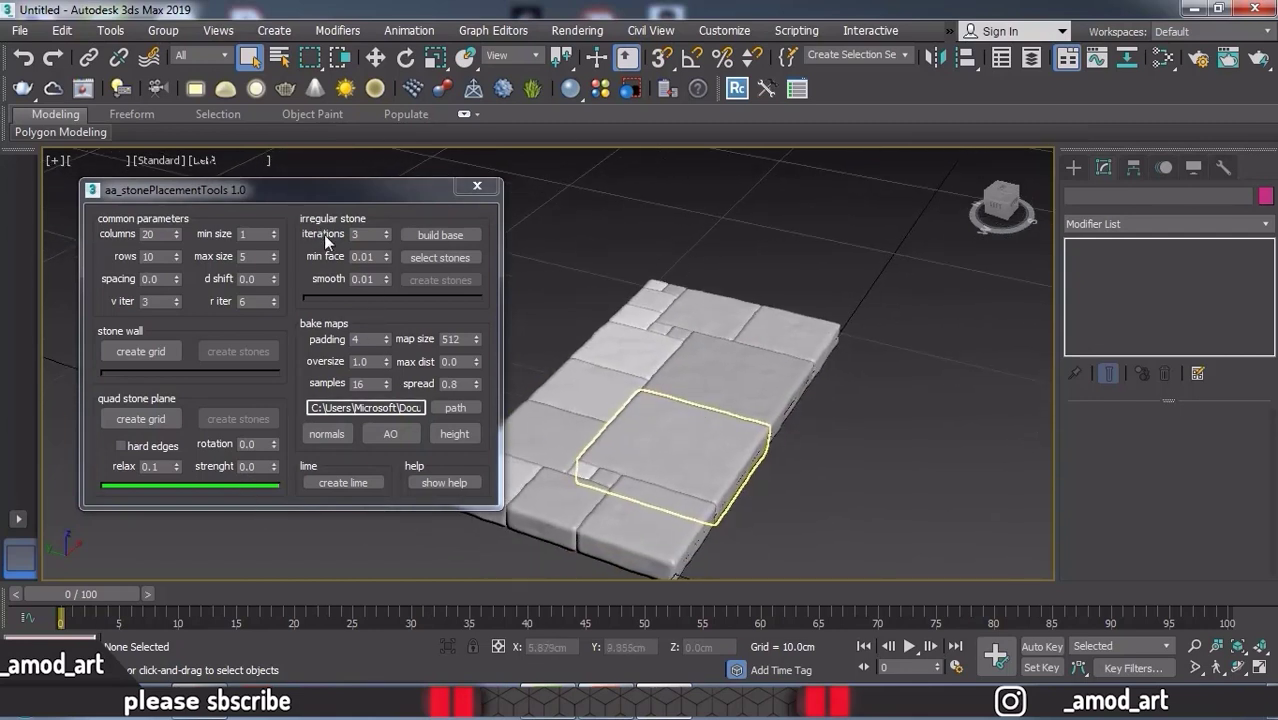
{"action": "left_click_drag", "start_coordinate": [347, 189], "coordinate": [291, 189]}
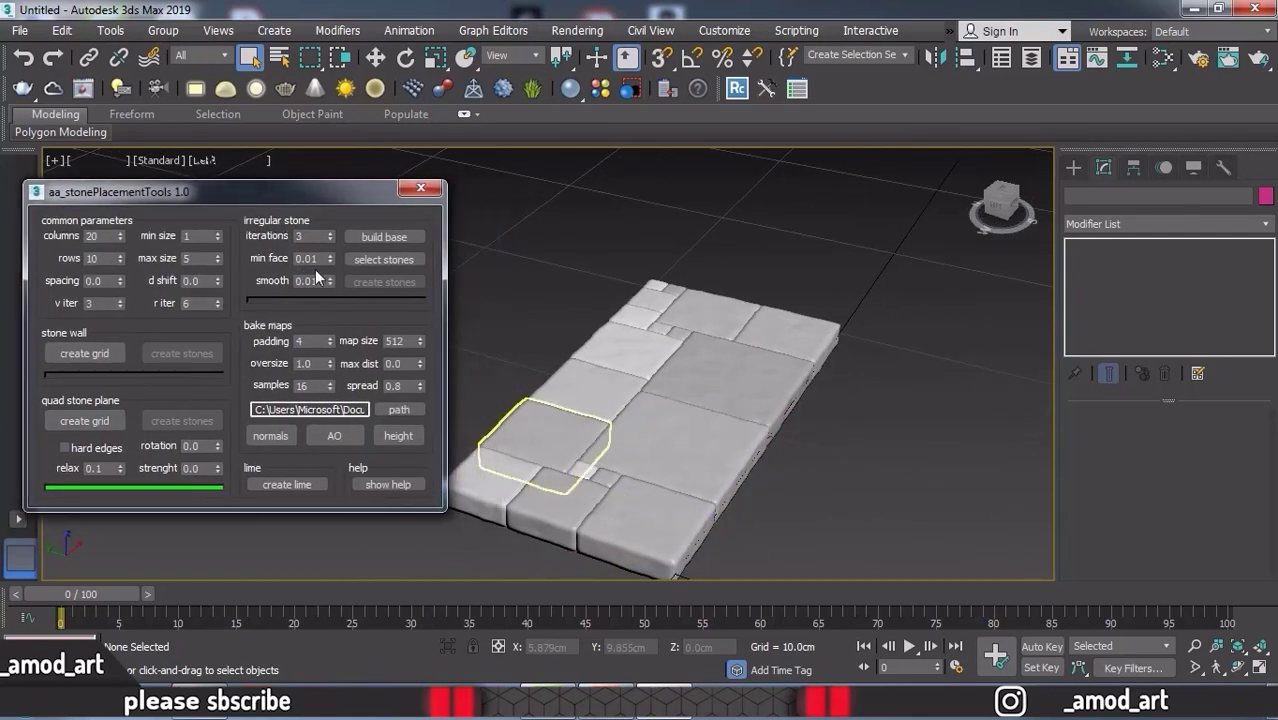
Step: Build the base mesh for the irregular stones, keeping the current column, row and iteration settings, and view its cell pattern
{"action": "left_click", "coordinate": [372, 237]}
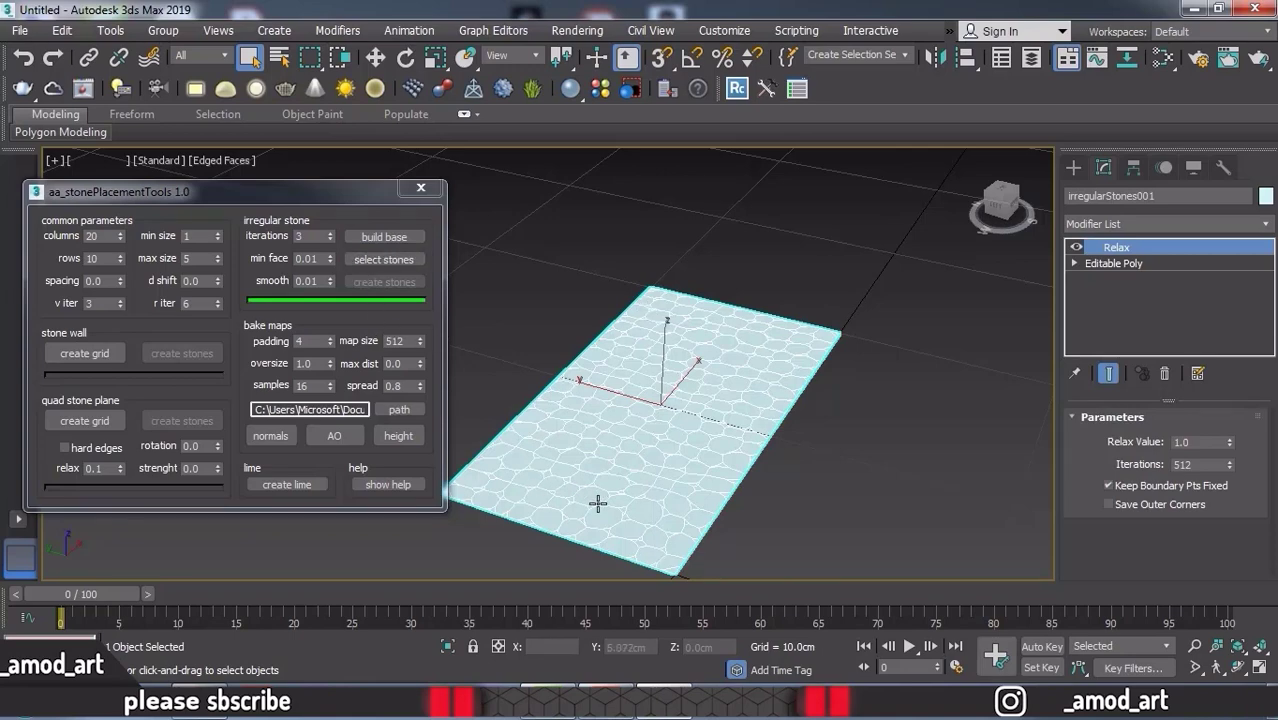
{"action": "middle_click_drag", "start_coordinate": [599, 505], "coordinate": [530, 512], "text": "alt"}
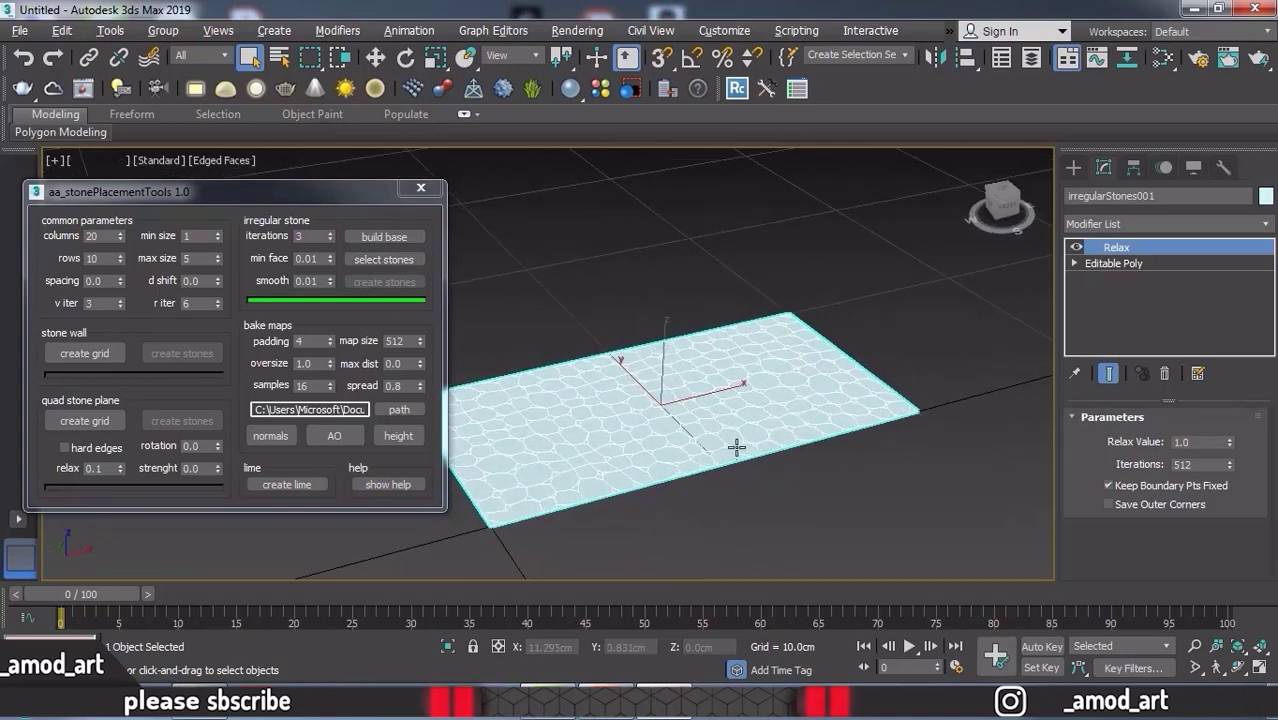
{"action": "middle_click_drag", "start_coordinate": [735, 447], "coordinate": [805, 466]}
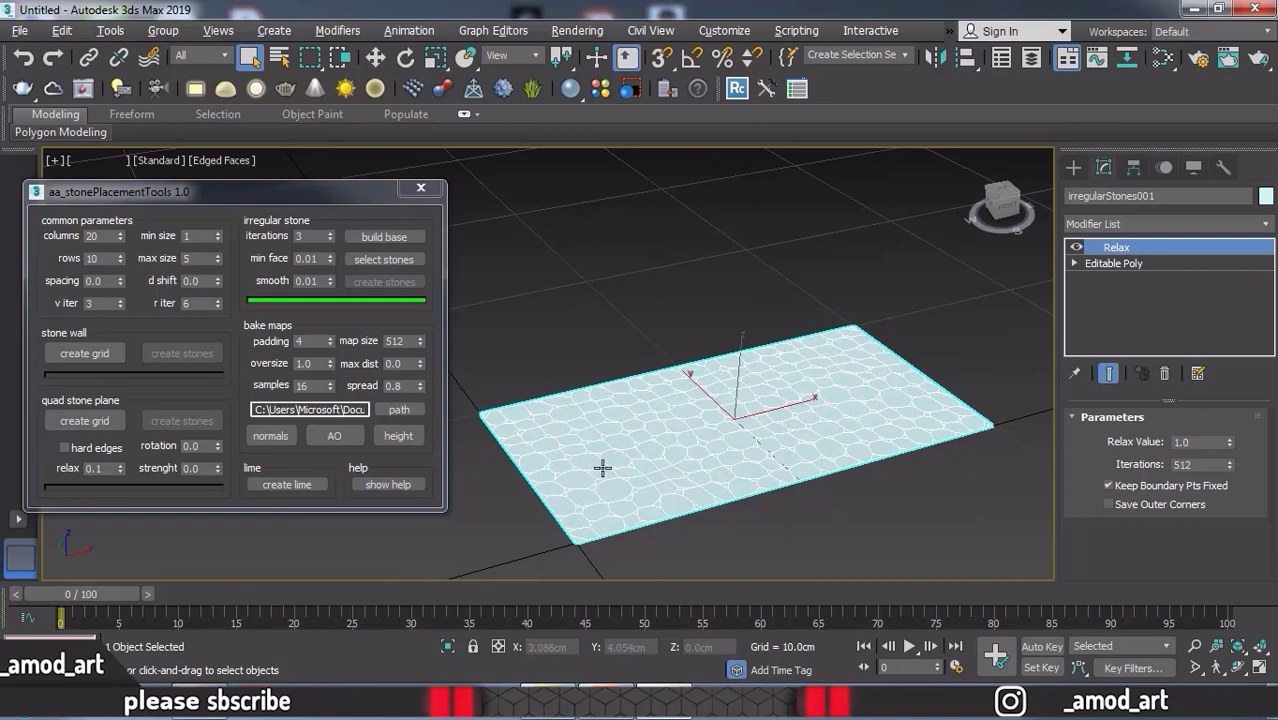
{"action": "scroll", "coordinate": [599, 465], "scroll_direction": "up", "scroll_amount": 3}
{"action": "scroll", "coordinate": [599, 465], "scroll_direction": "down", "scroll_amount": 3}
{"action": "scroll", "coordinate": [696, 509], "scroll_direction": "up", "scroll_amount": 3}
{"action": "middle_click_drag", "start_coordinate": [696, 509], "coordinate": [691, 419], "text": "alt"}
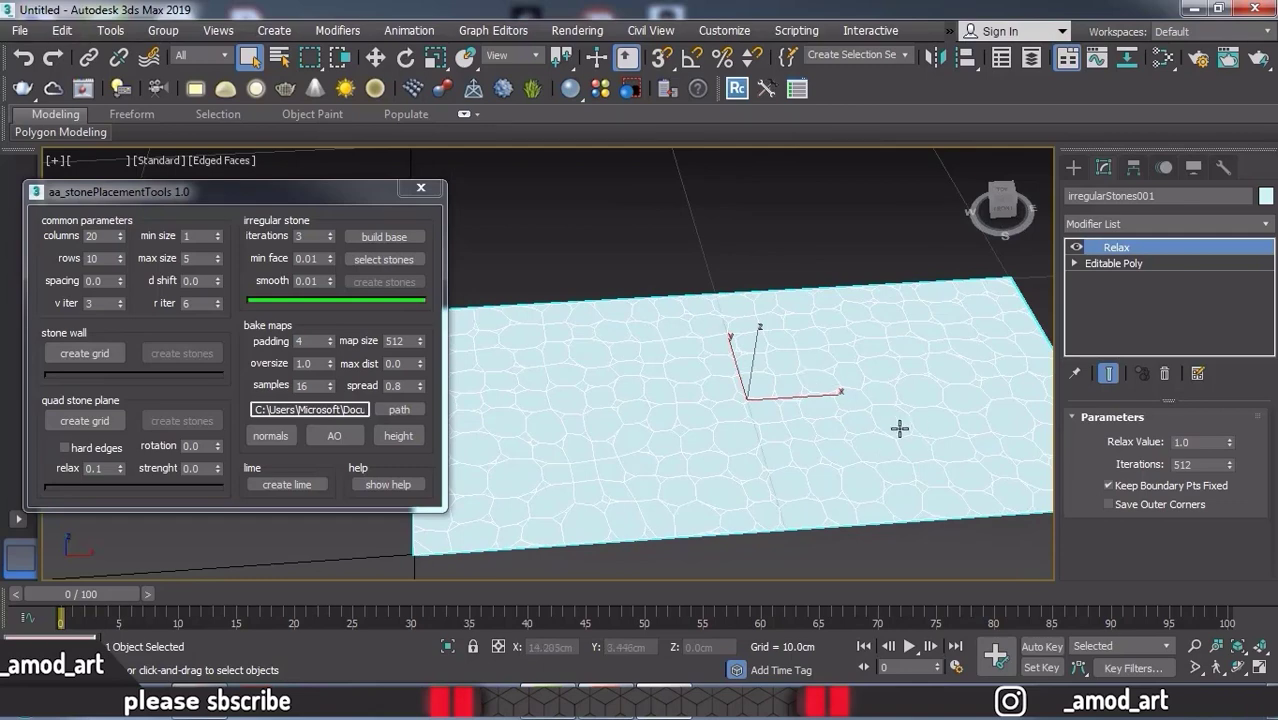
Step: Select all stone faces of the irregular base and generate the detailed irregular stones from them
{"action": "left_click", "coordinate": [372, 260]}
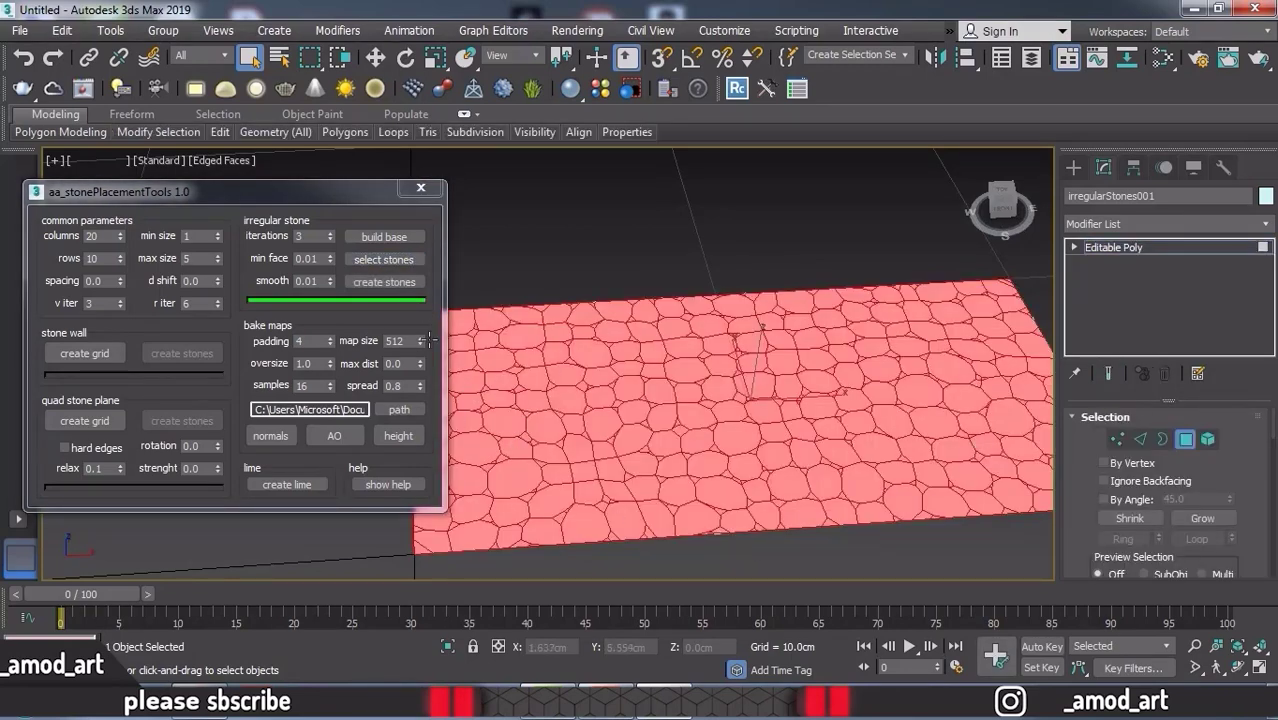
{"action": "left_click", "coordinate": [371, 284]}
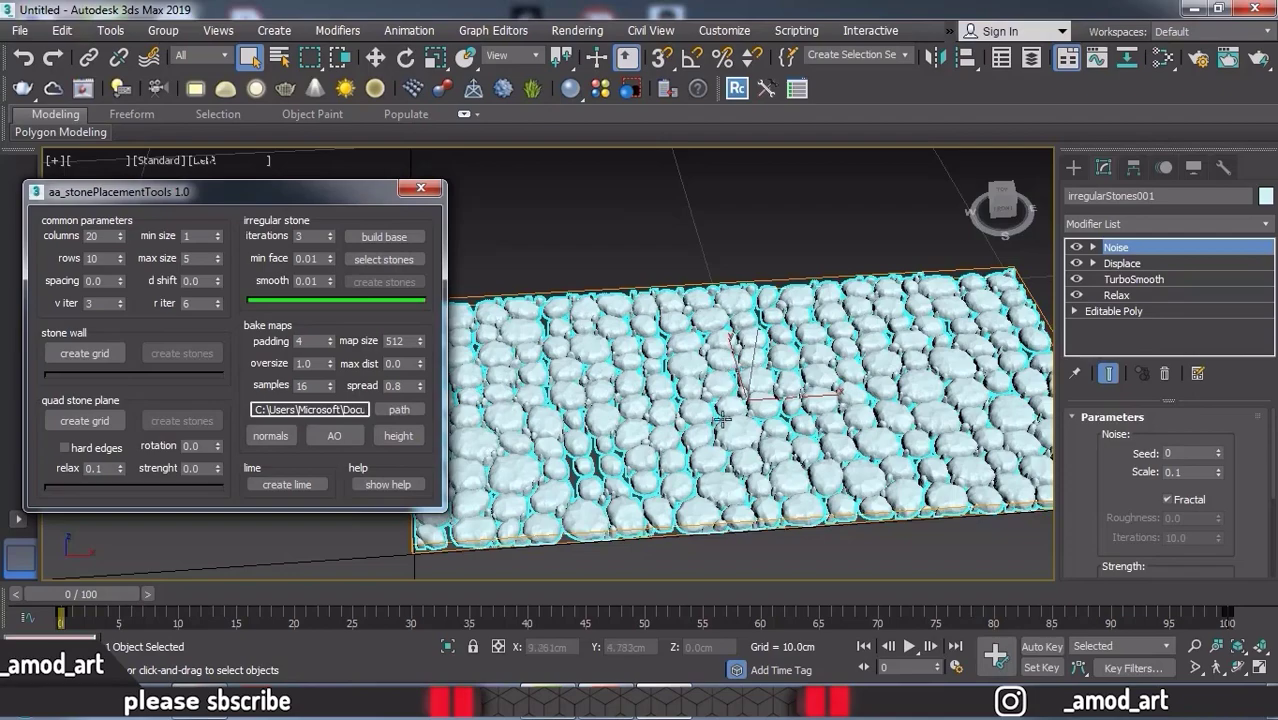
{"action": "middle_click_drag", "start_coordinate": [746, 435], "coordinate": [748, 336], "text": "alt"}
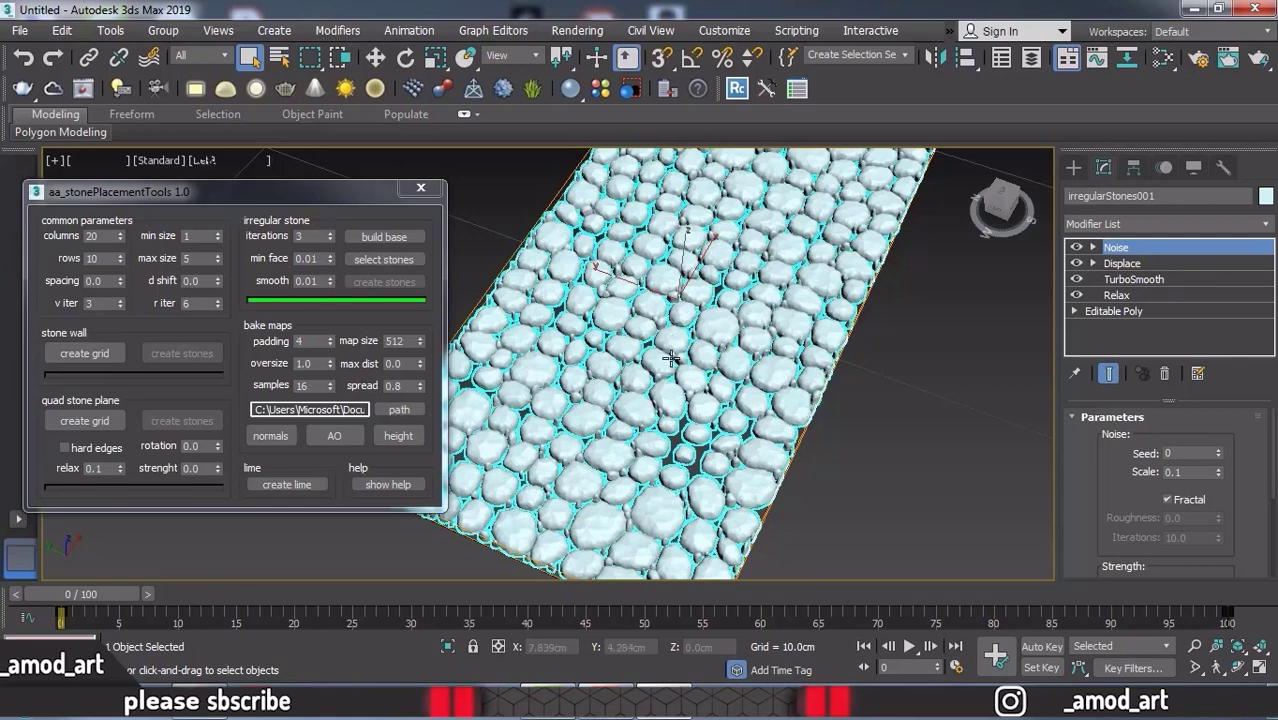
Step: Examine the shapes, gaps and thickness of the irregular stones up close and from several angles, moving the script window as needed
{"action": "scroll", "coordinate": [670, 358], "scroll_direction": "up", "scroll_amount": 8}
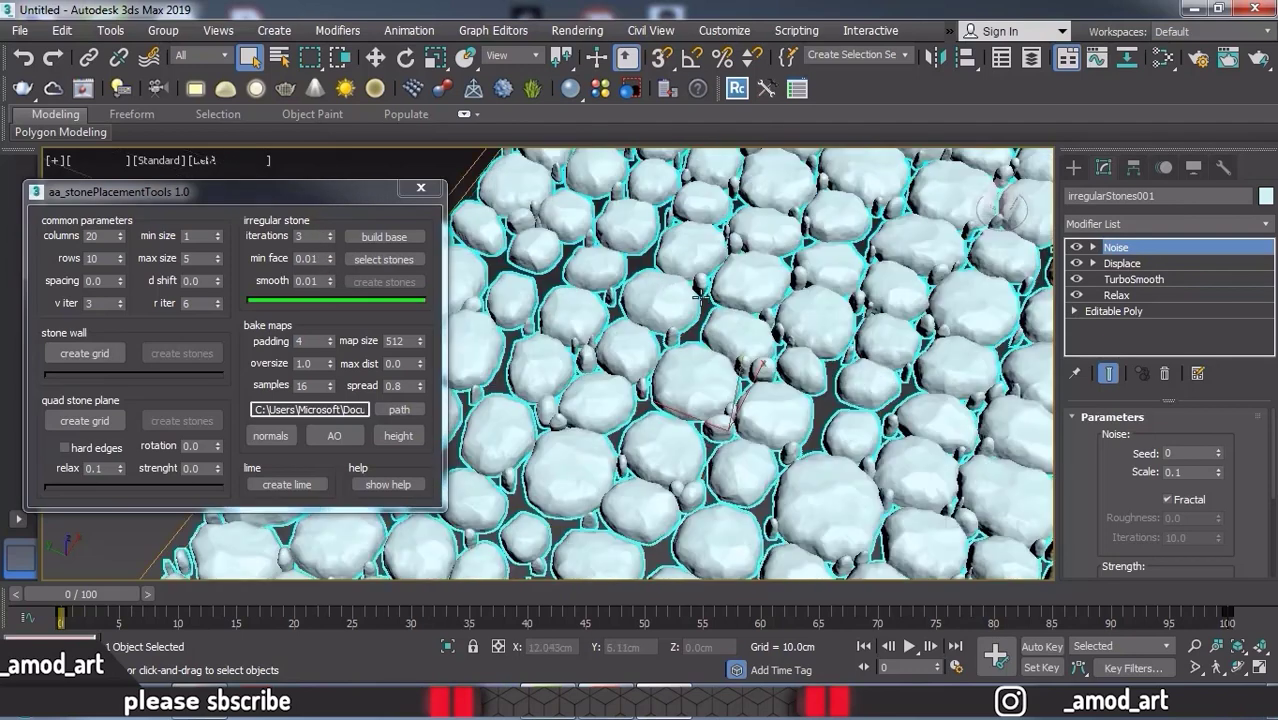
{"action": "scroll", "coordinate": [577, 344], "scroll_direction": "down", "scroll_amount": 4}
{"action": "middle_click_drag", "start_coordinate": [745, 400], "coordinate": [756, 328], "text": "alt"}
{"action": "scroll", "coordinate": [756, 328], "scroll_direction": "down", "scroll_amount": 2}
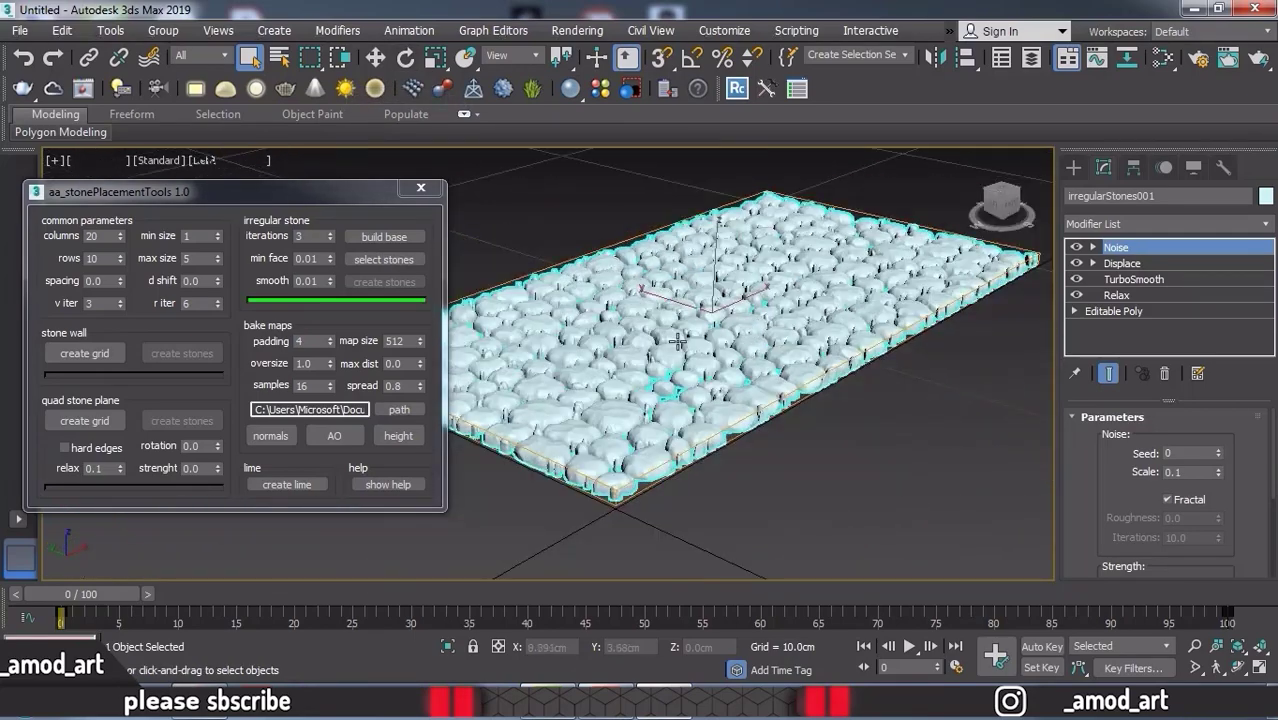
{"action": "left_click_drag", "start_coordinate": [202, 189], "coordinate": [187, 116]}
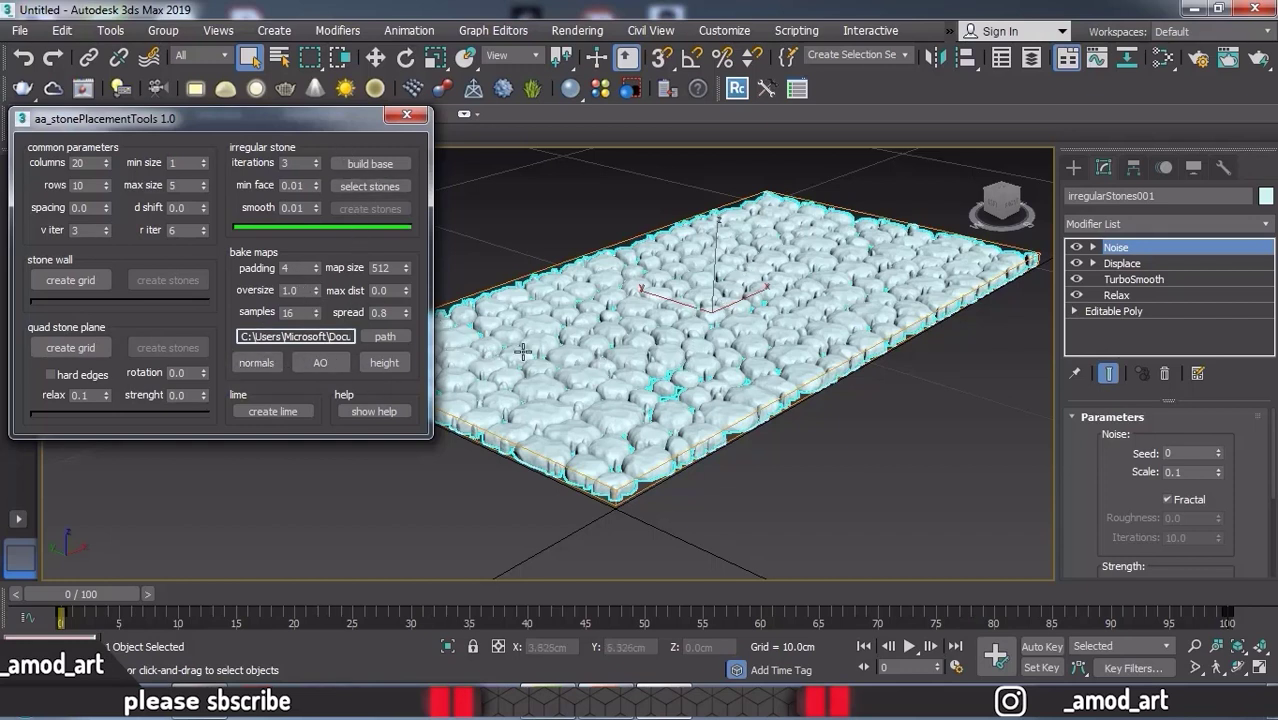
{"action": "middle_click_drag", "start_coordinate": [589, 376], "coordinate": [598, 414]}
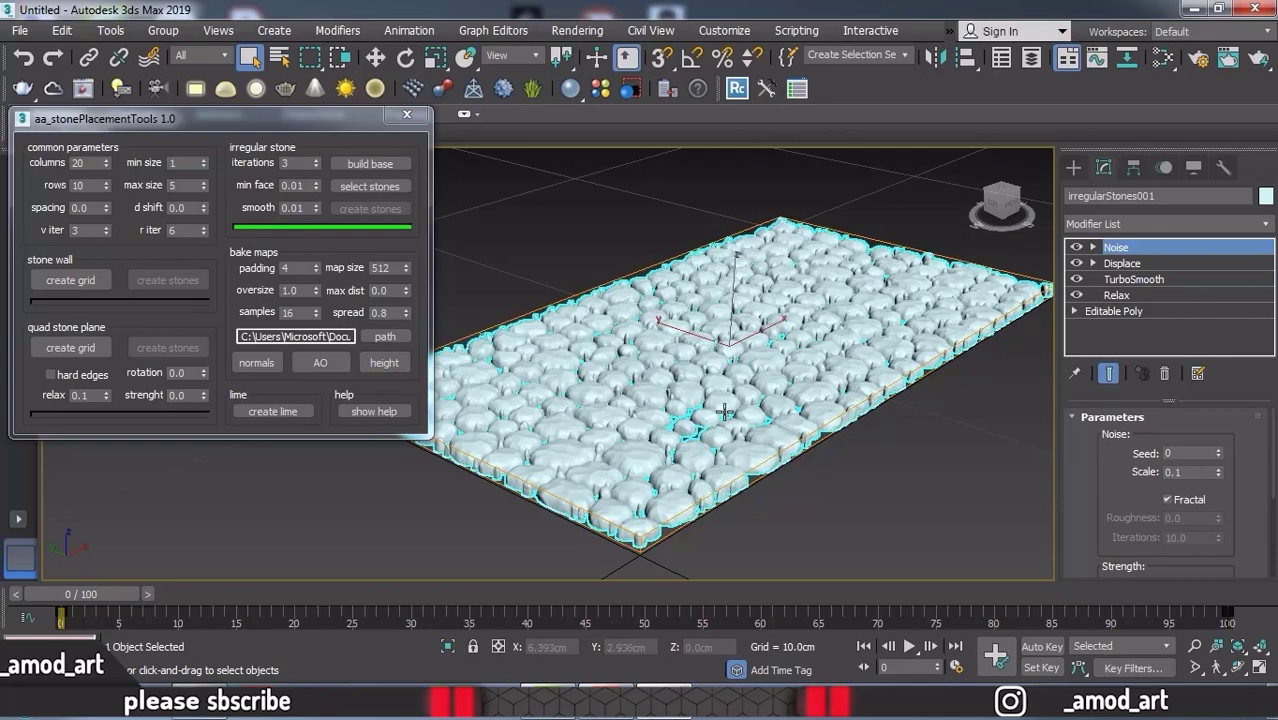
{"action": "middle_click_drag", "start_coordinate": [768, 362], "coordinate": [713, 404], "text": "alt"}
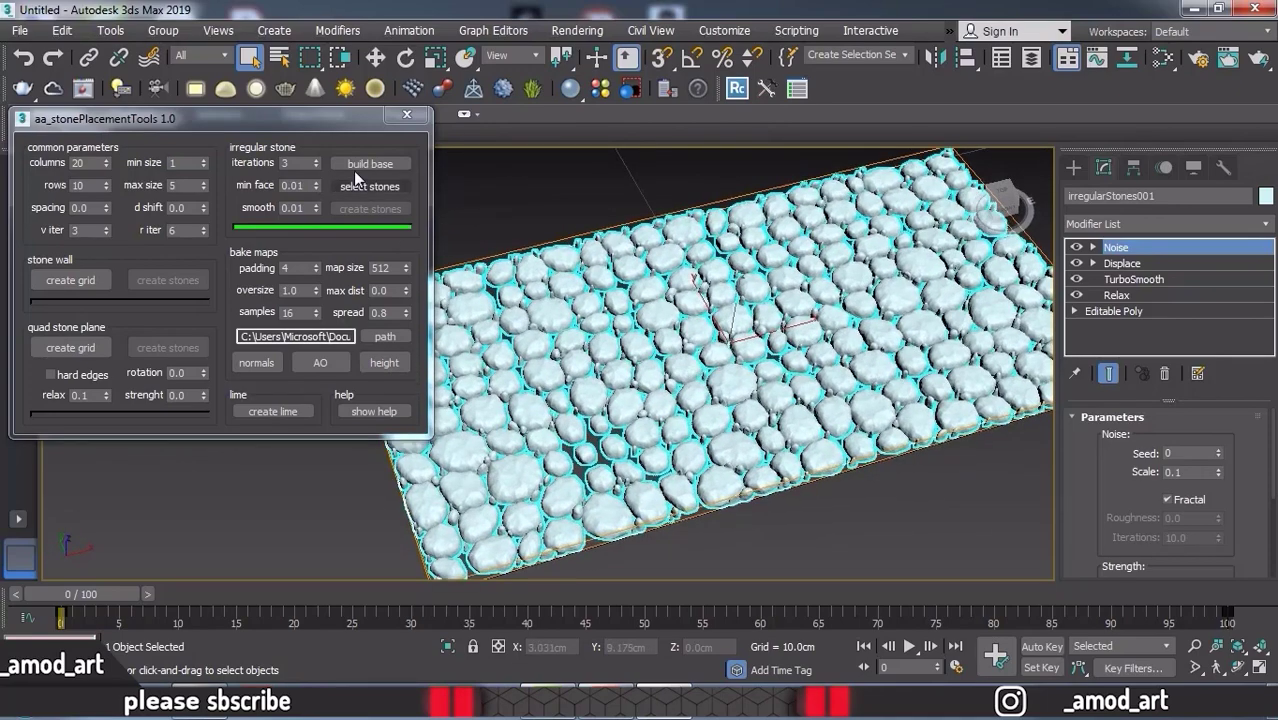
{"action": "left_click_drag", "start_coordinate": [305, 126], "coordinate": [301, 178]}
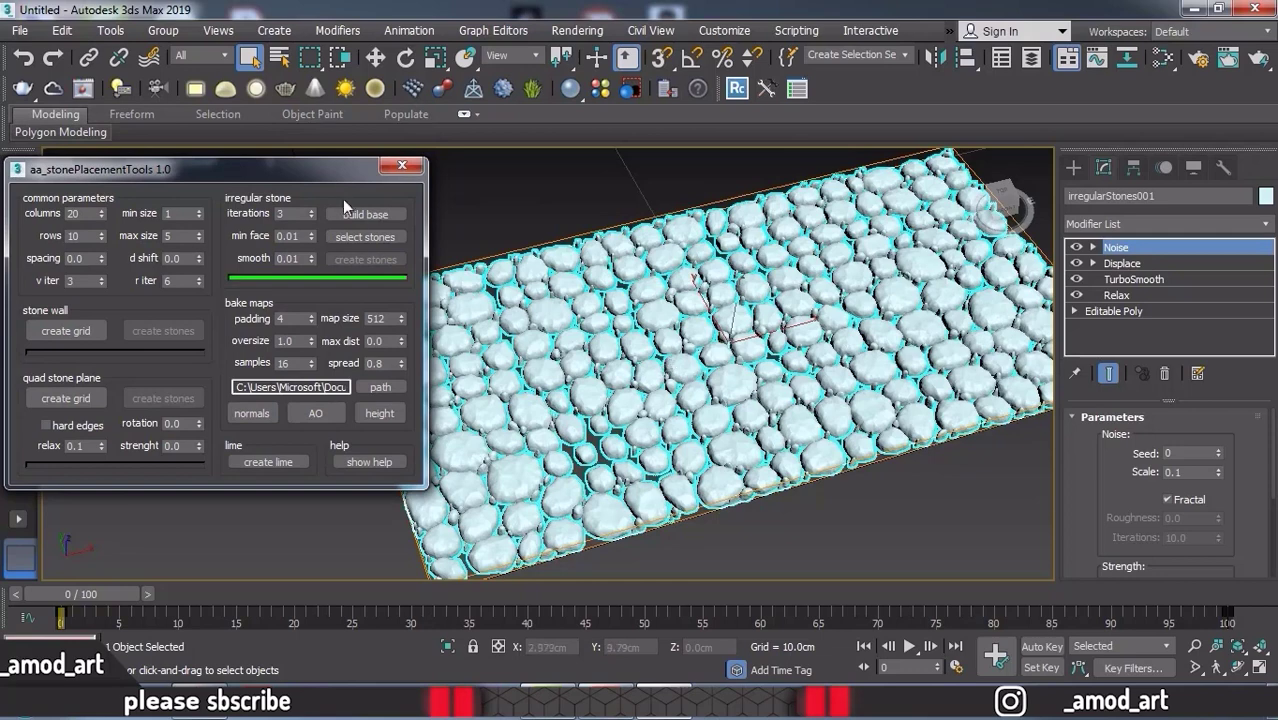
{"action": "middle_click_drag", "start_coordinate": [533, 346], "coordinate": [606, 338]}
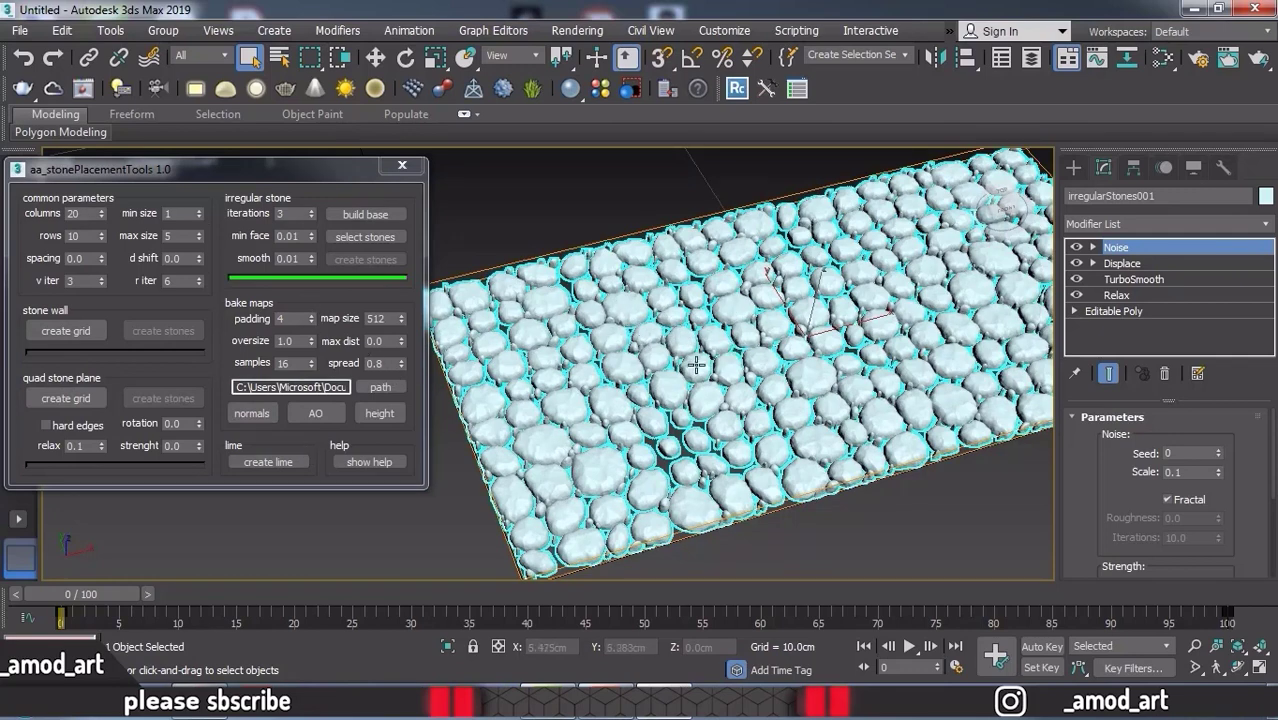
{"action": "middle_click_drag", "start_coordinate": [727, 382], "coordinate": [626, 370]}
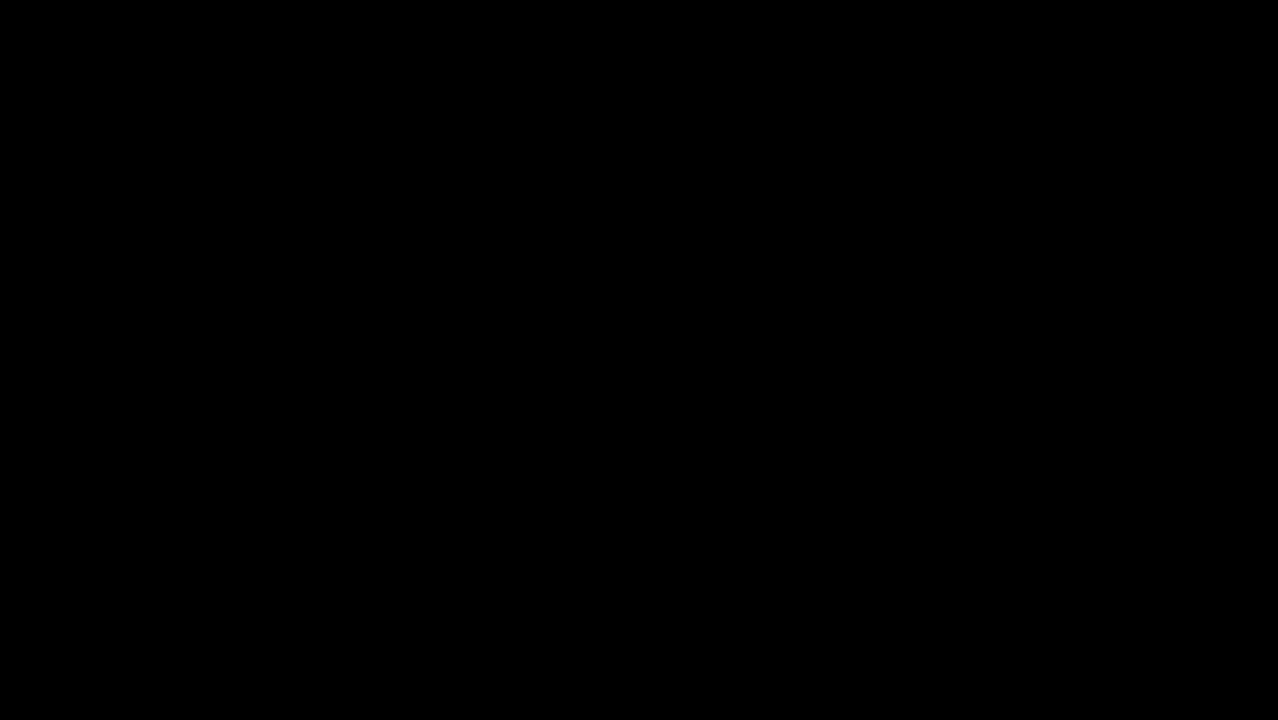